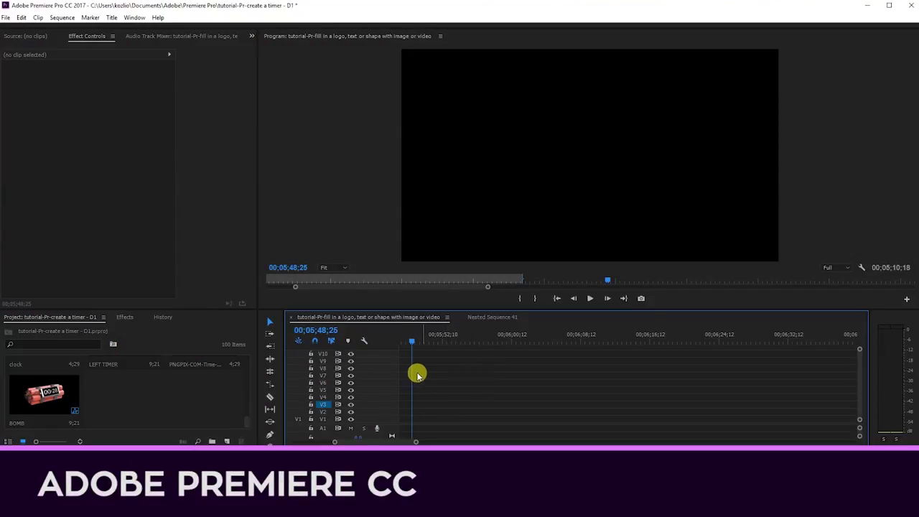
Create a new blank title named TIMER from the Project panel.
right_click(191, 392)
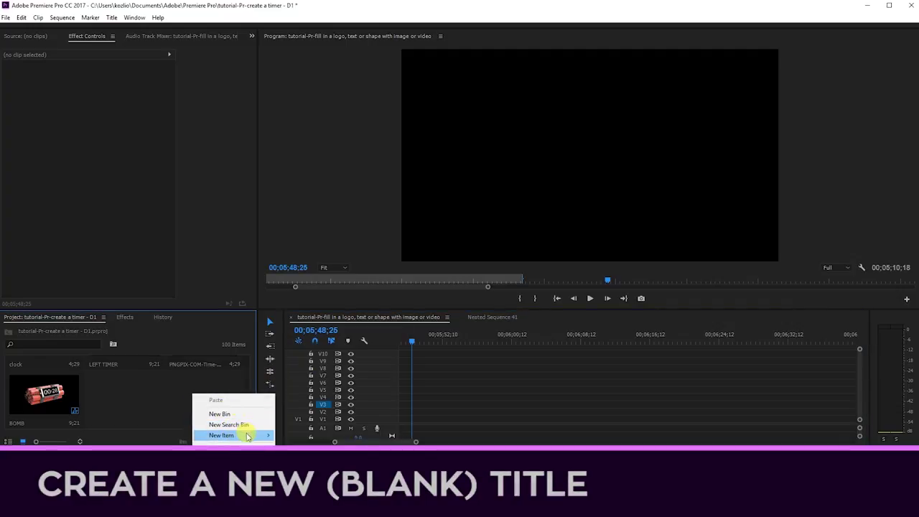
mouse_move(246, 435)
click(323, 362)
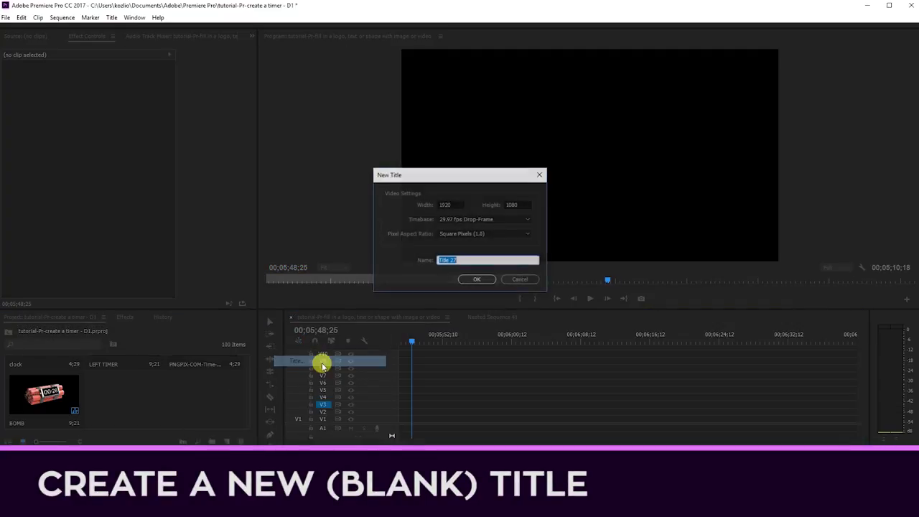
text(R)
key(Return)
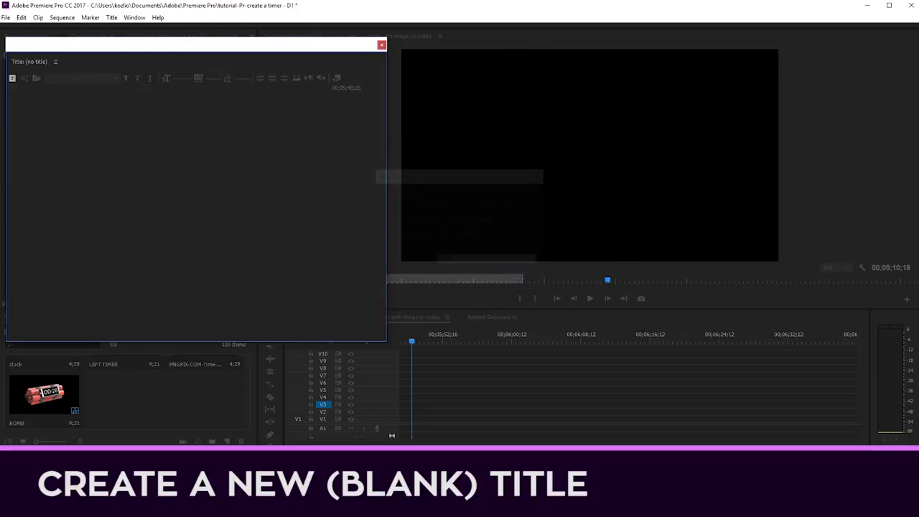
click(382, 46)
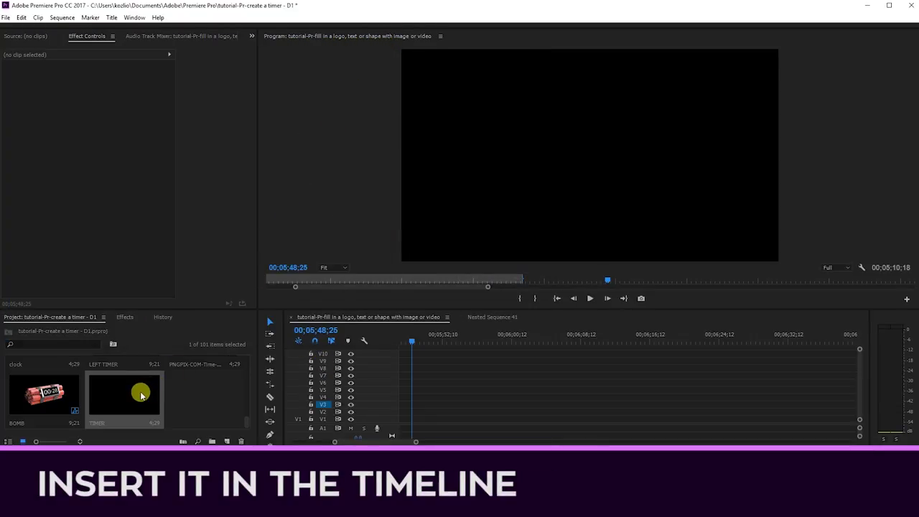
Place the TIMER title on track V7 and set its duration to 00;05;00;00.
drag(141, 393, 446, 375)
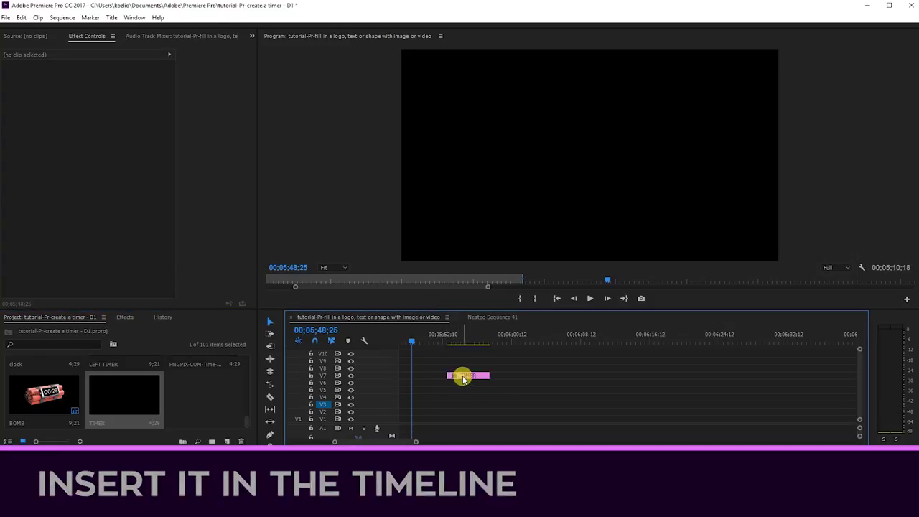
right_click(463, 377)
click(524, 320)
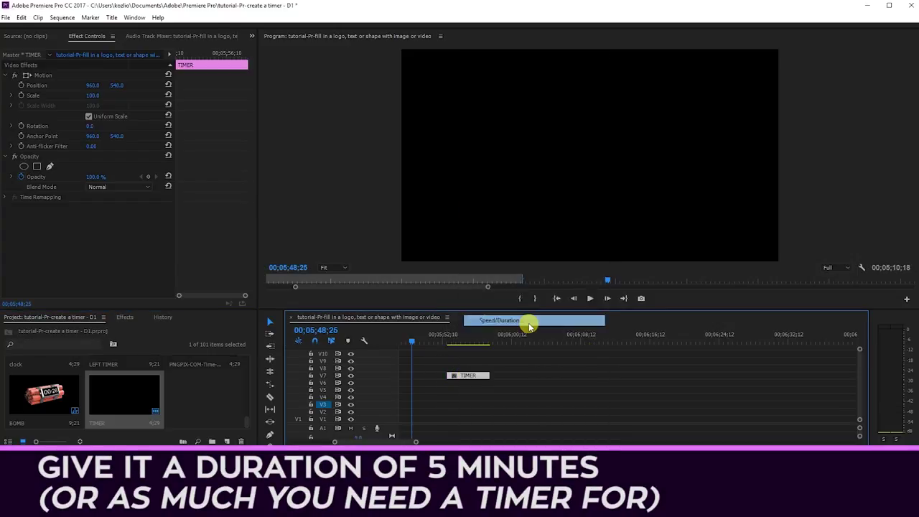
click(70, 49)
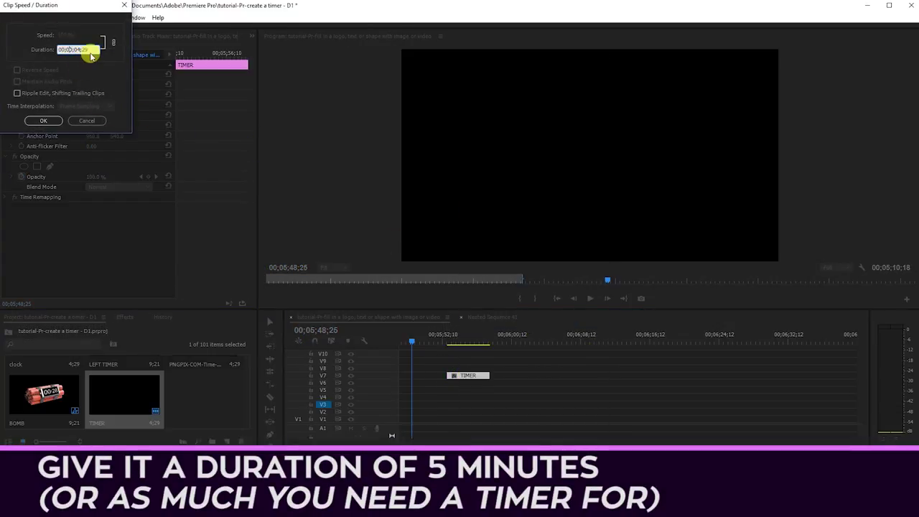
click(85, 46)
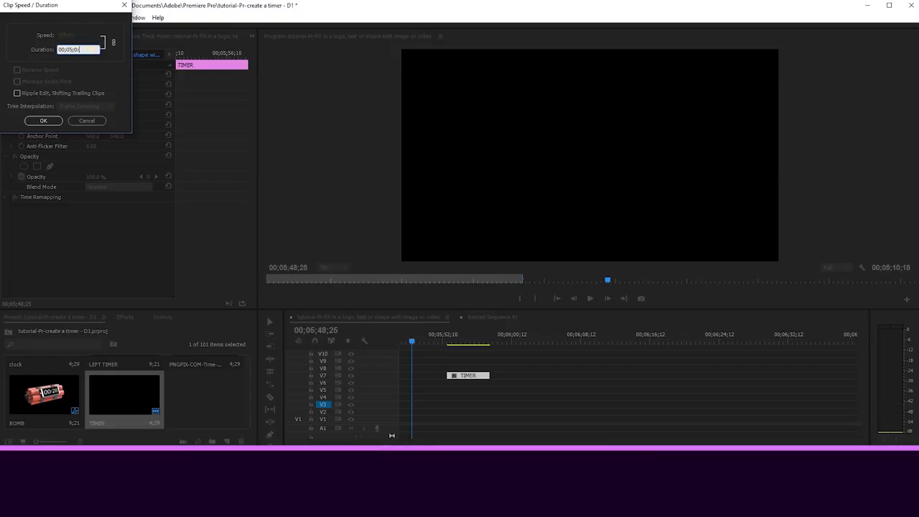
key(Return)
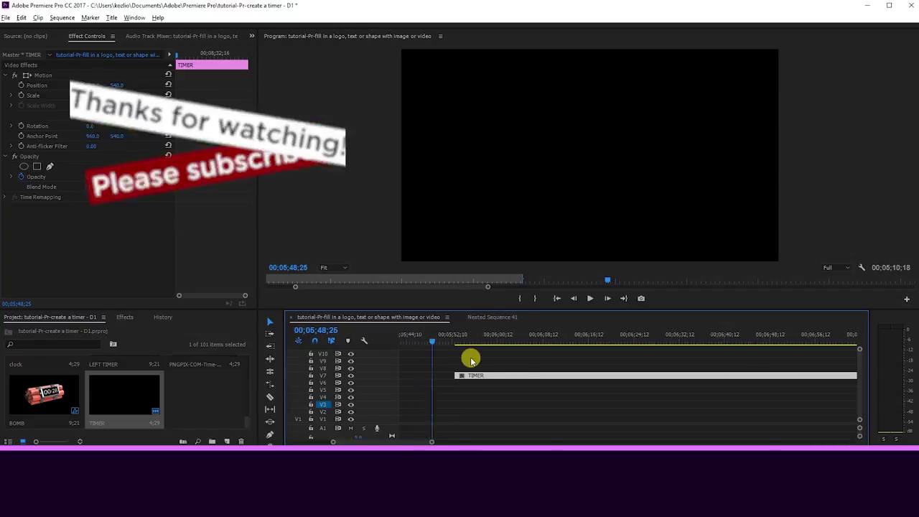
scroll(424, 357, down, 2)
scroll(453, 373, down, 1)
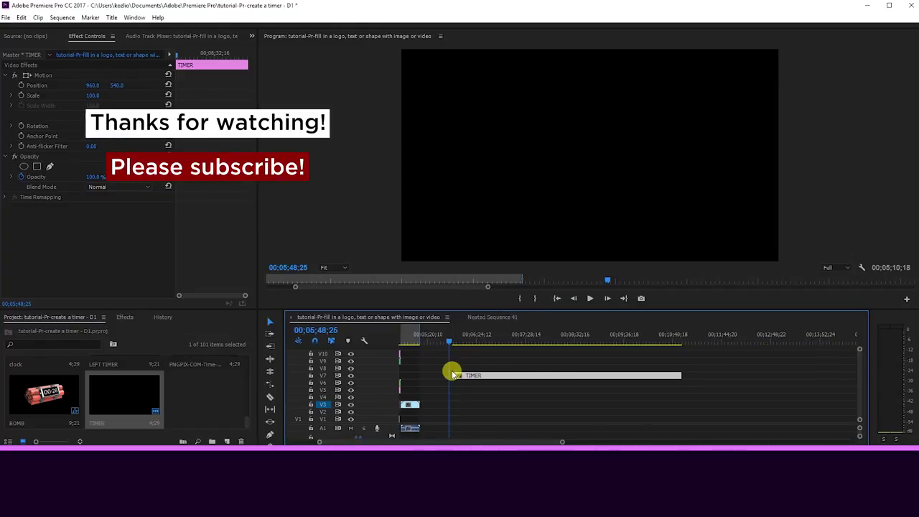
drag(454, 373, 488, 376)
scroll(489, 376, down, 2)
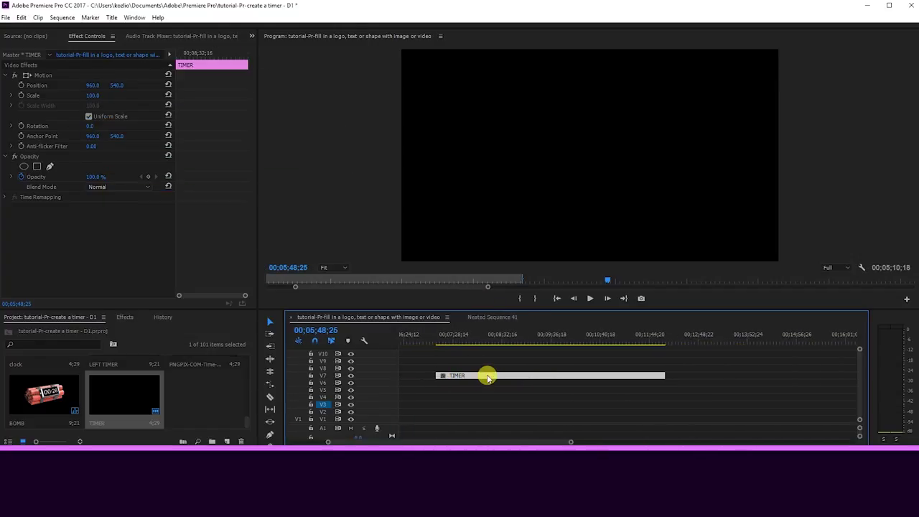
mouse_move(448, 338)
mouse_down()
mouse_move(576, 335)
mouse_move(451, 349)
mouse_up()
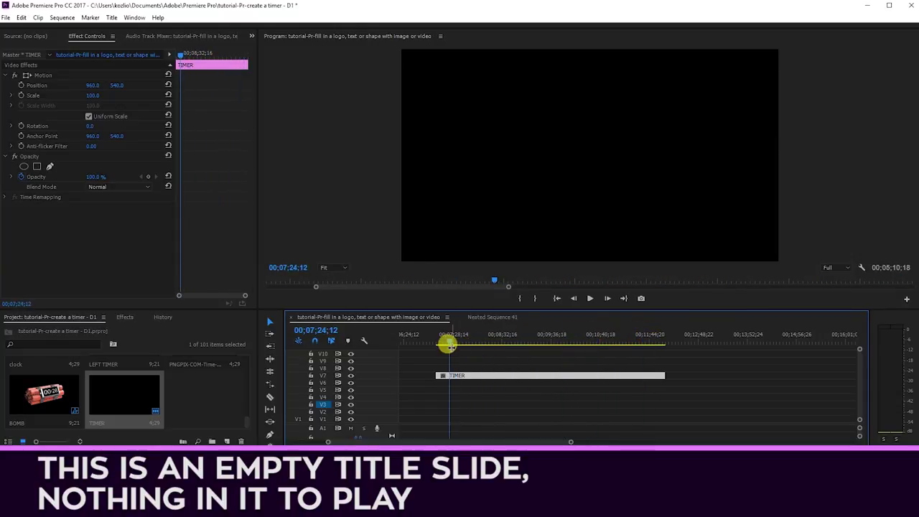
Search the Effects panel for TIMECODE and apply the Timecode effect to the TIMER clip.
click(124, 318)
click(65, 330)
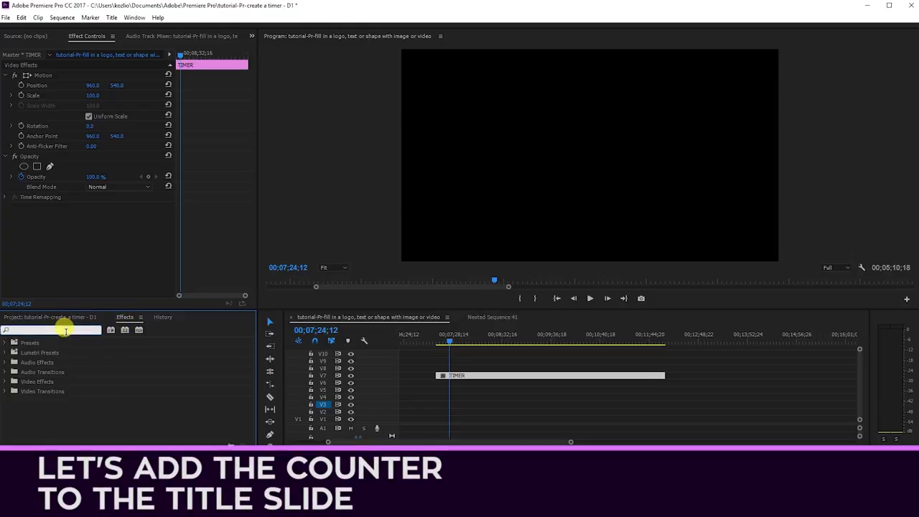
text(TIMECODE)
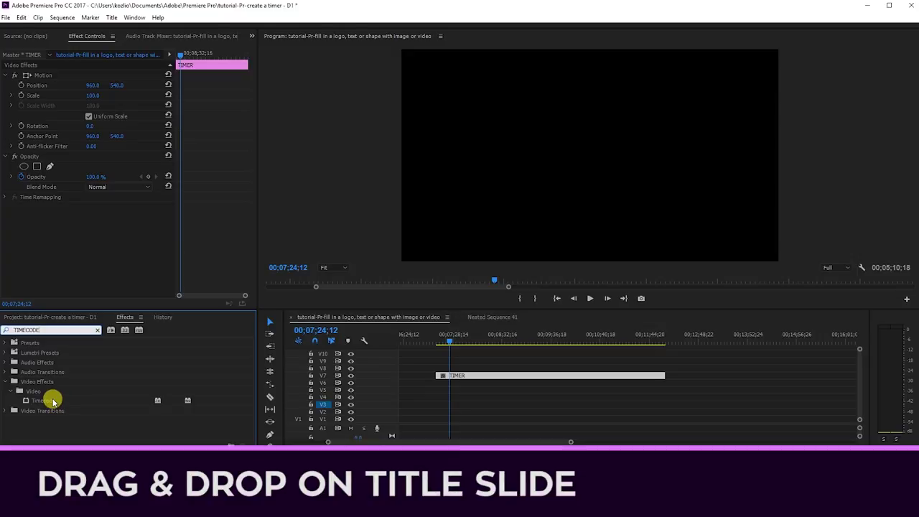
drag(52, 402, 470, 377)
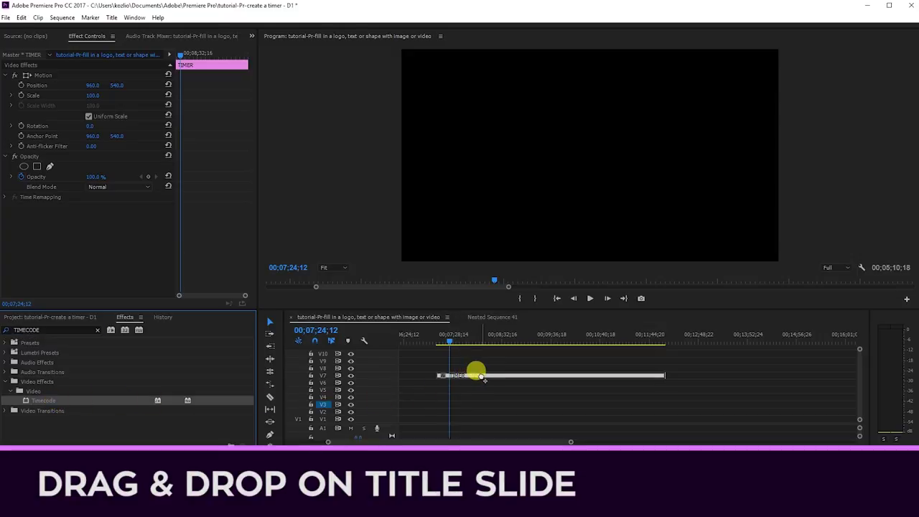
drag(475, 376, 476, 375)
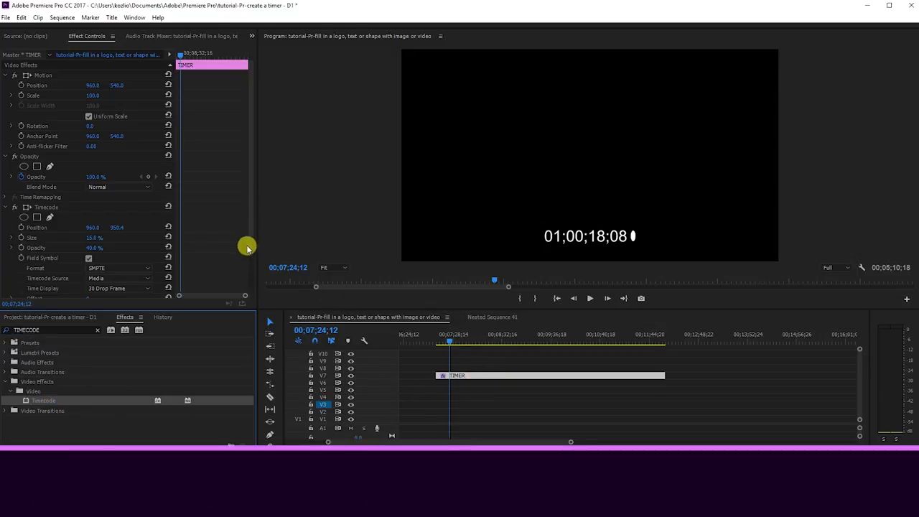
scroll(251, 257, down, 1)
scroll(191, 228, down, 1)
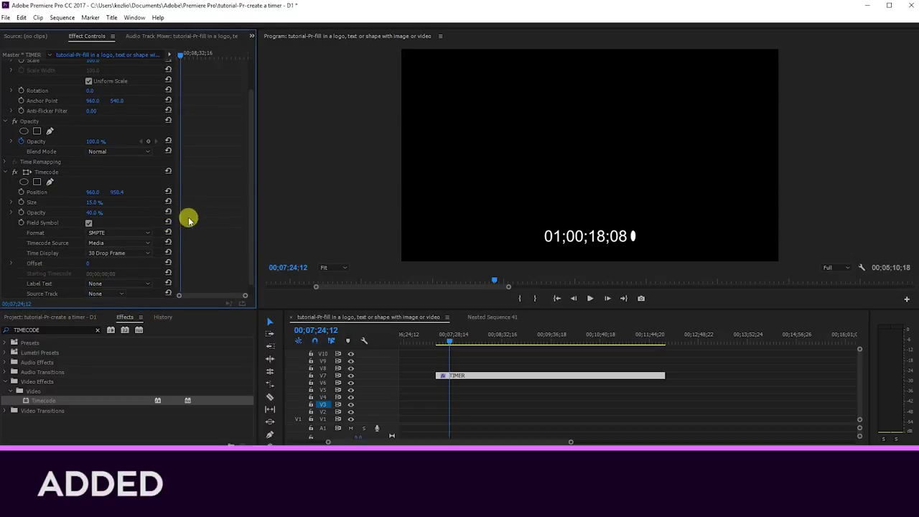
Move the TIMER clip up to Position Y -713 and set its Scale to 300.
drag(251, 211, 250, 170)
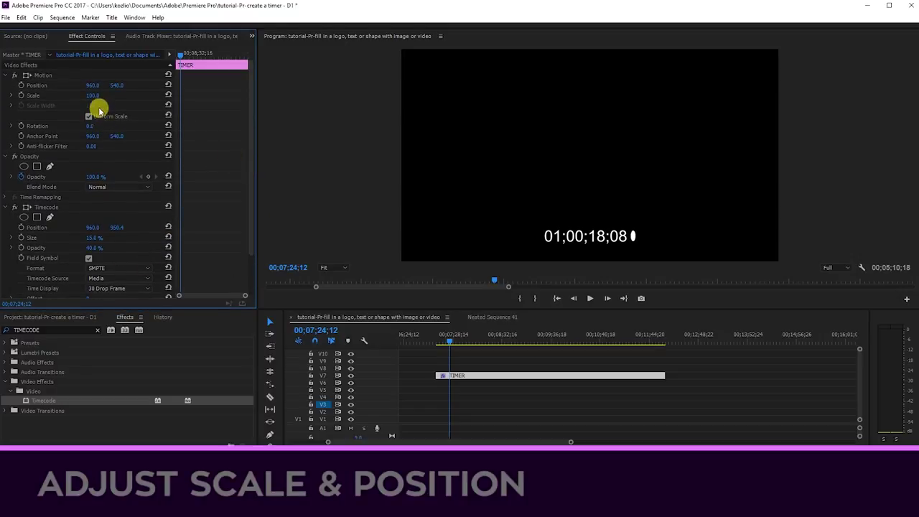
drag(117, 85, 93, 94)
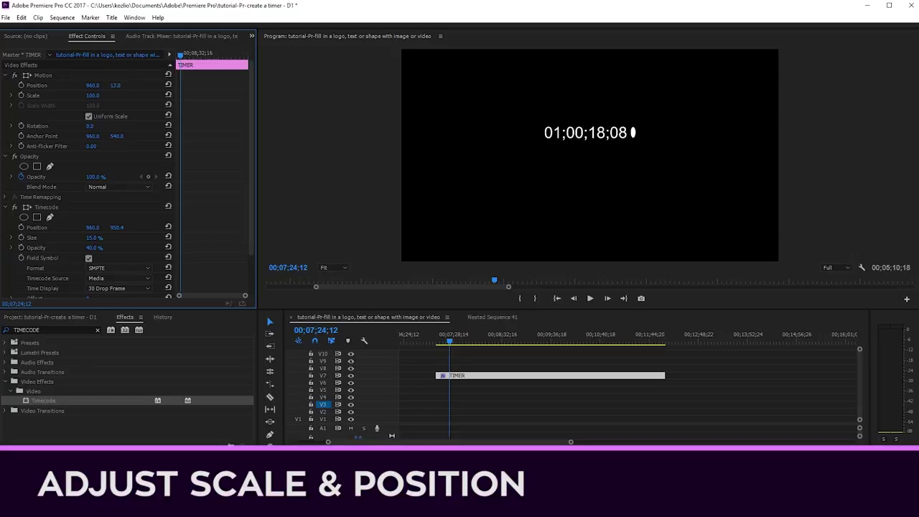
drag(95, 95, 101, 85)
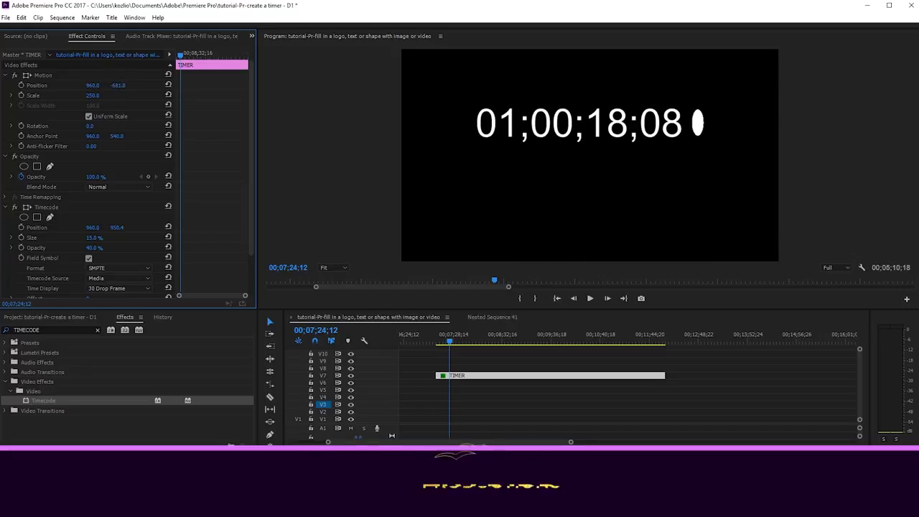
drag(116, 85, 91, 95)
click(90, 95)
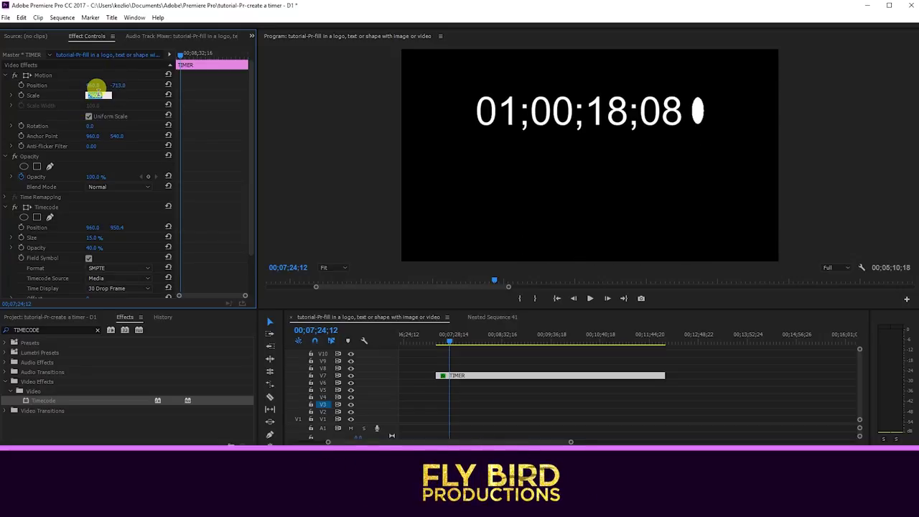
text(30120)
key(Return)
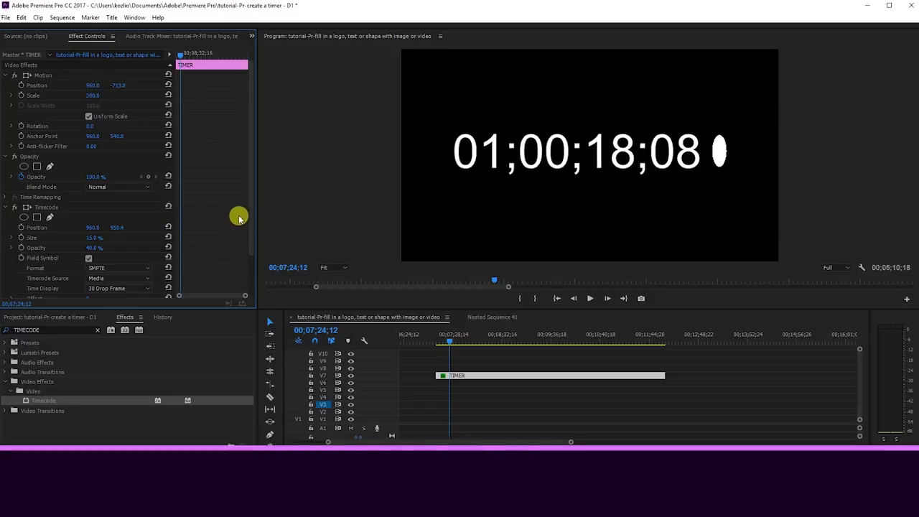
scroll(249, 226, down, 2)
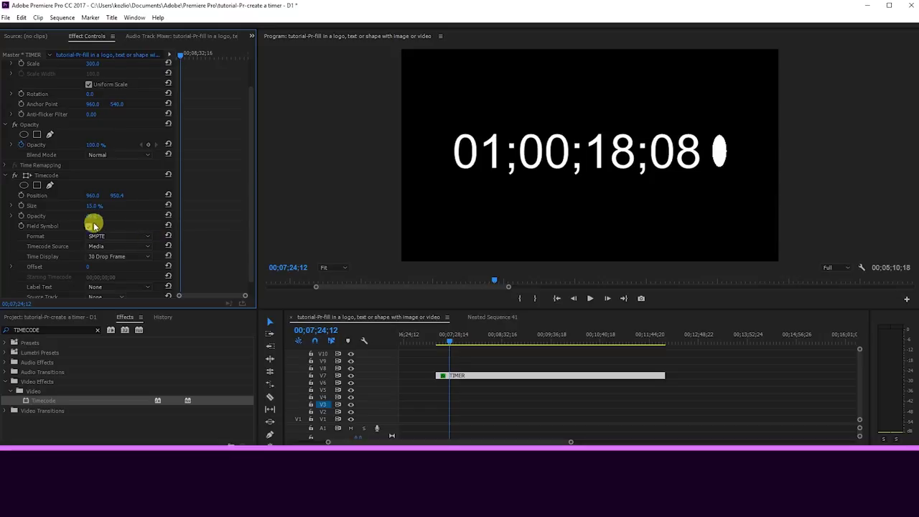
Hide the field symbol and keep SMPTE format at the 30 drop-frame display rate.
click(89, 227)
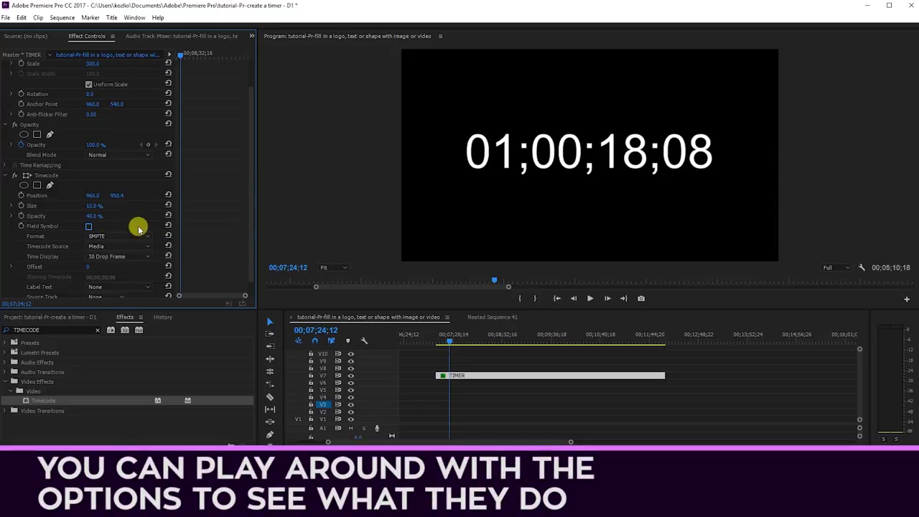
scroll(251, 236, down, 1)
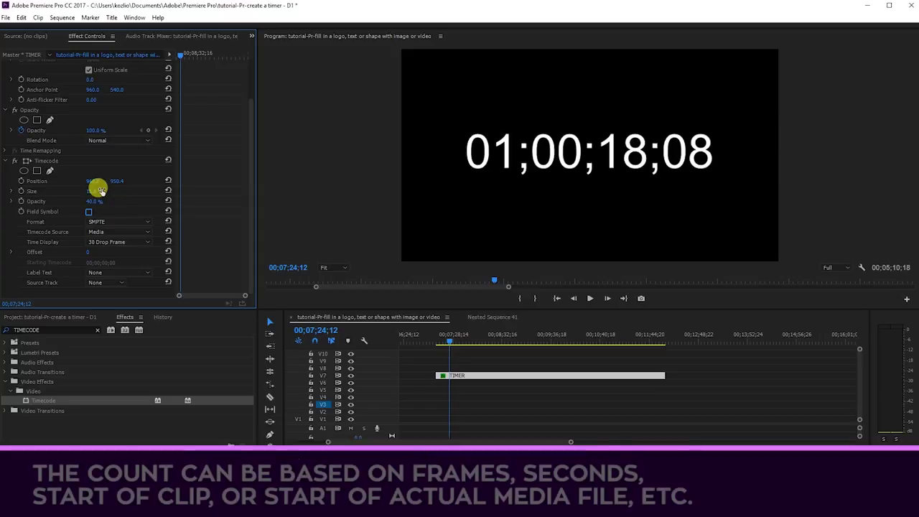
click(107, 221)
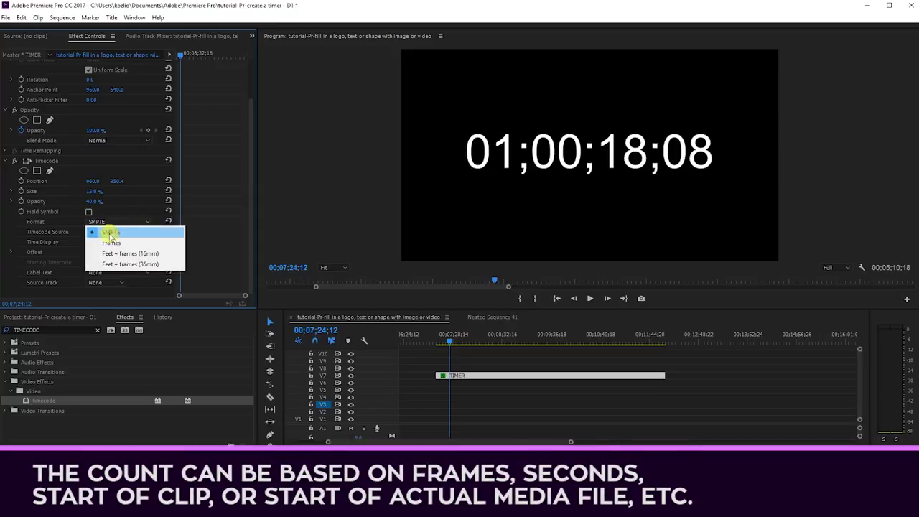
click(111, 240)
click(110, 221)
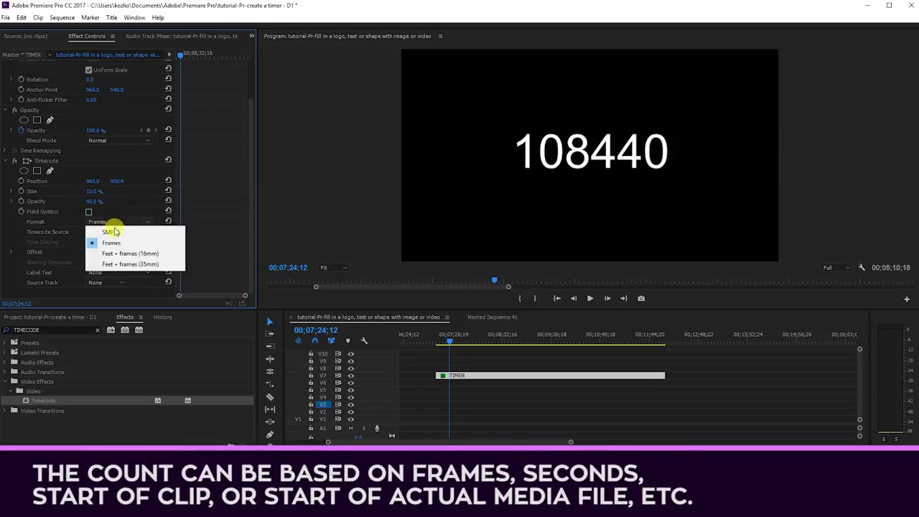
click(115, 231)
click(119, 241)
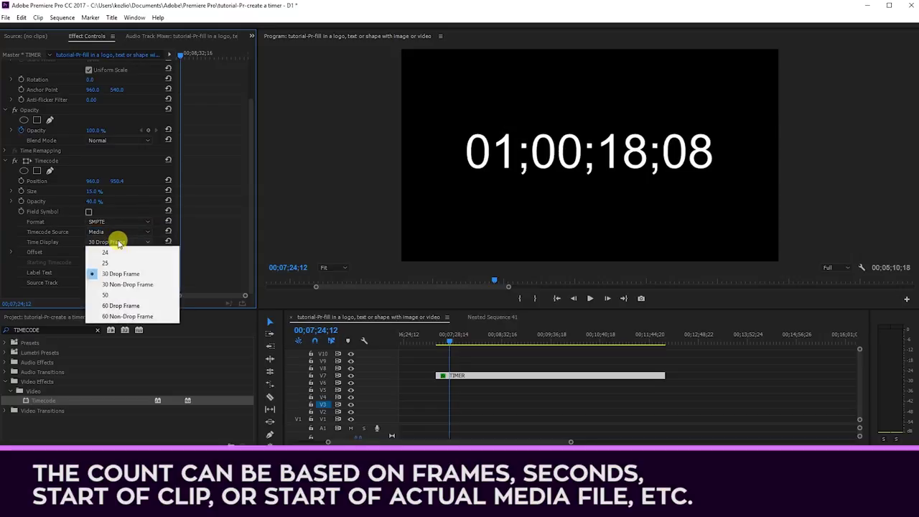
click(119, 242)
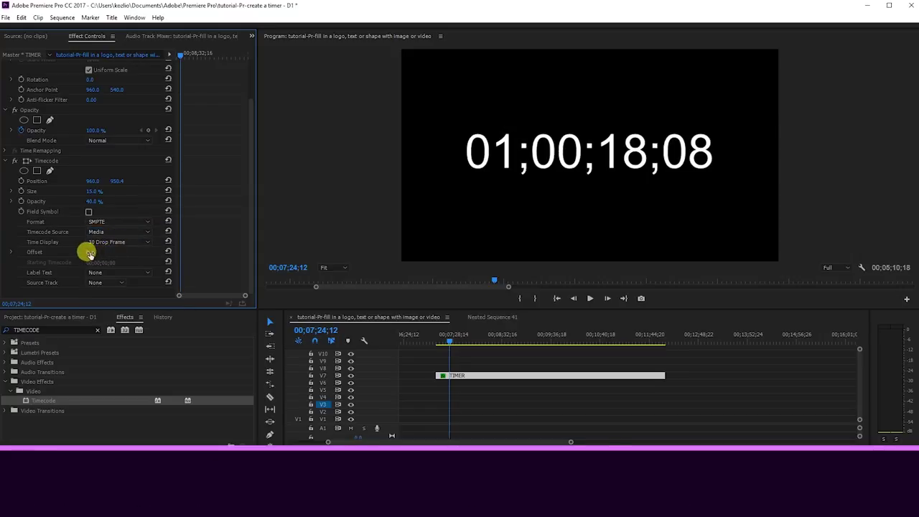
Set the Timecode Source to Clip and play through to confirm it counts to about 00;04;59.
drag(451, 339, 439, 344)
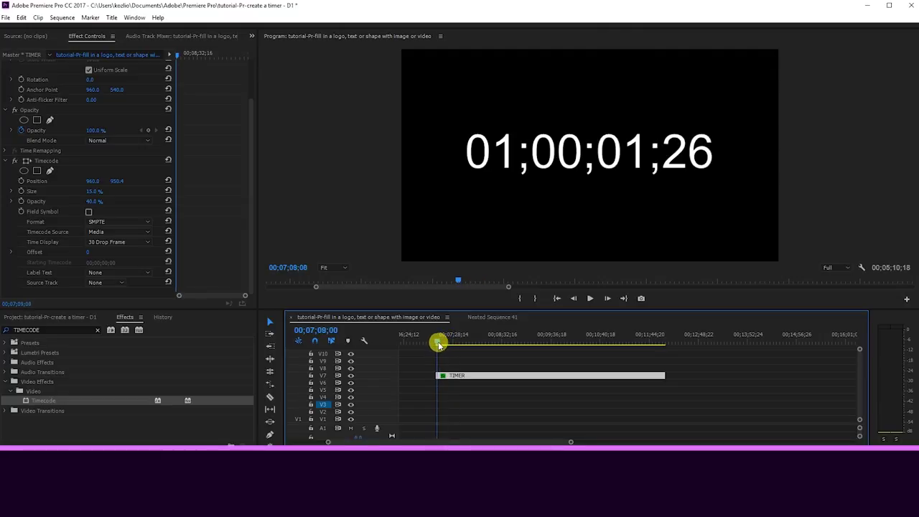
drag(439, 344, 441, 343)
click(137, 232)
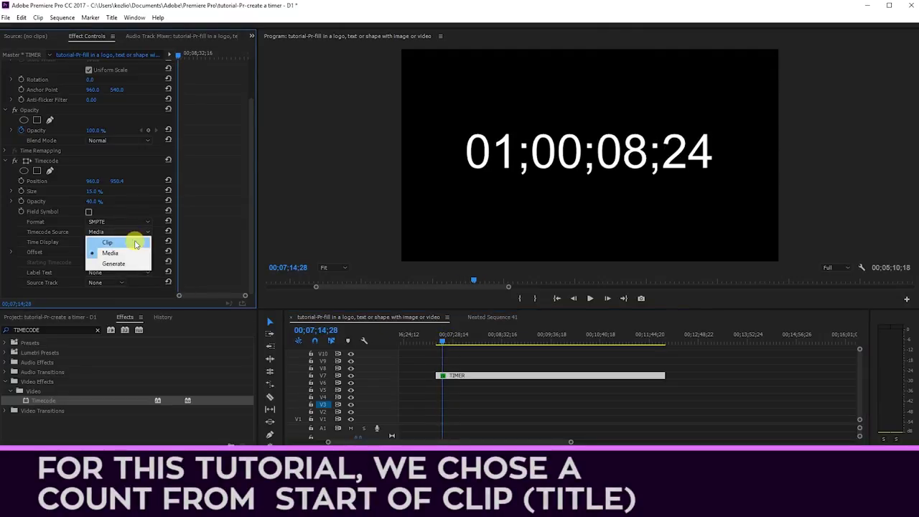
click(108, 242)
drag(439, 339, 438, 343)
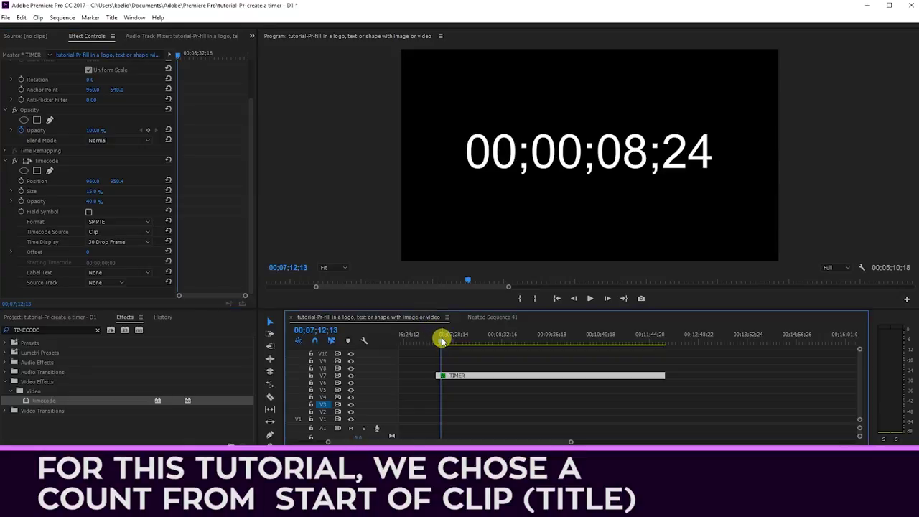
key(space)
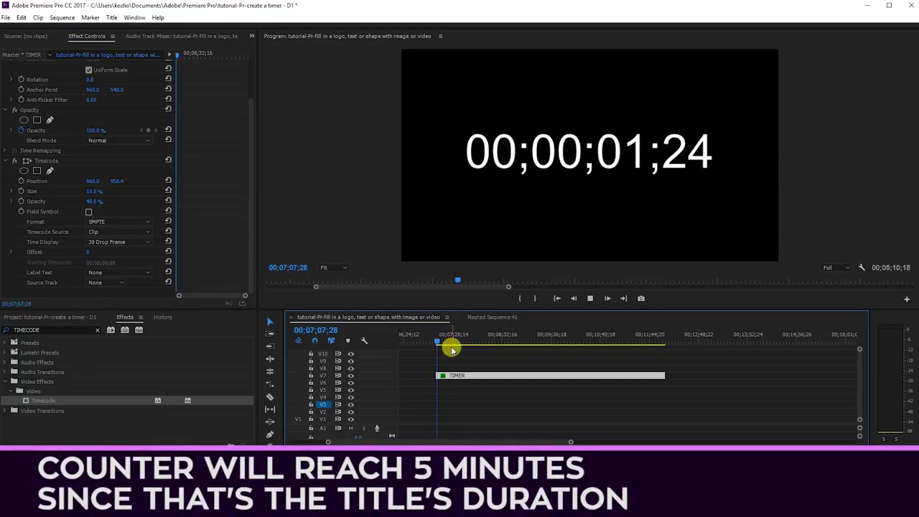
mouse_move(451, 348)
mouse_down()
mouse_move(603, 343)
mouse_move(666, 355)
mouse_up()
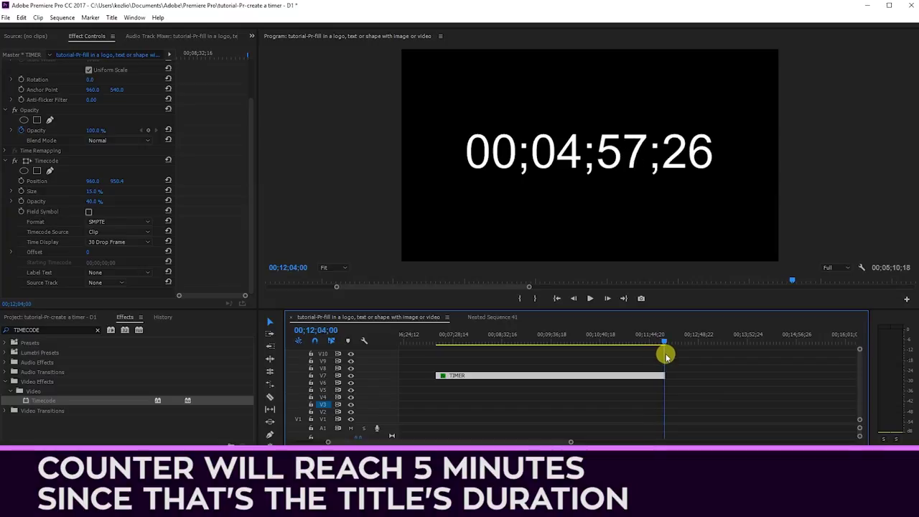
drag(666, 355, 666, 357)
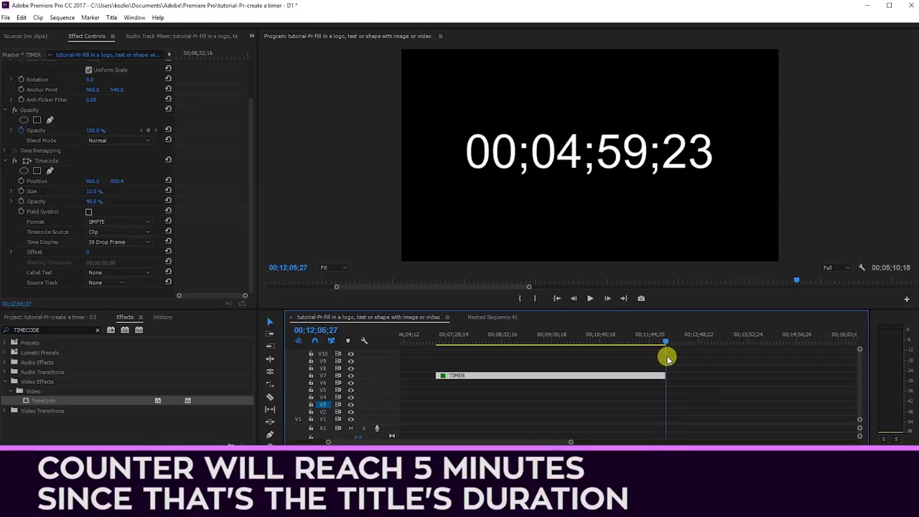
drag(646, 343, 501, 343)
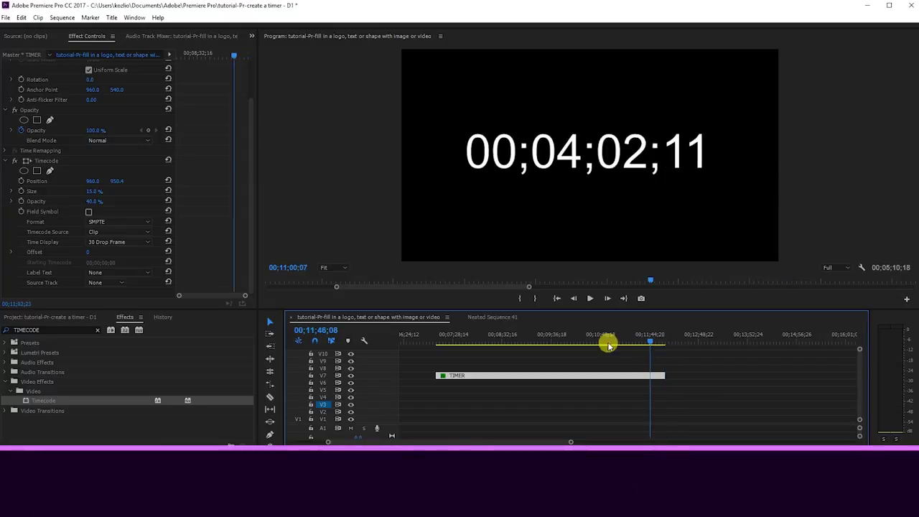
scroll(139, 223, up, 1)
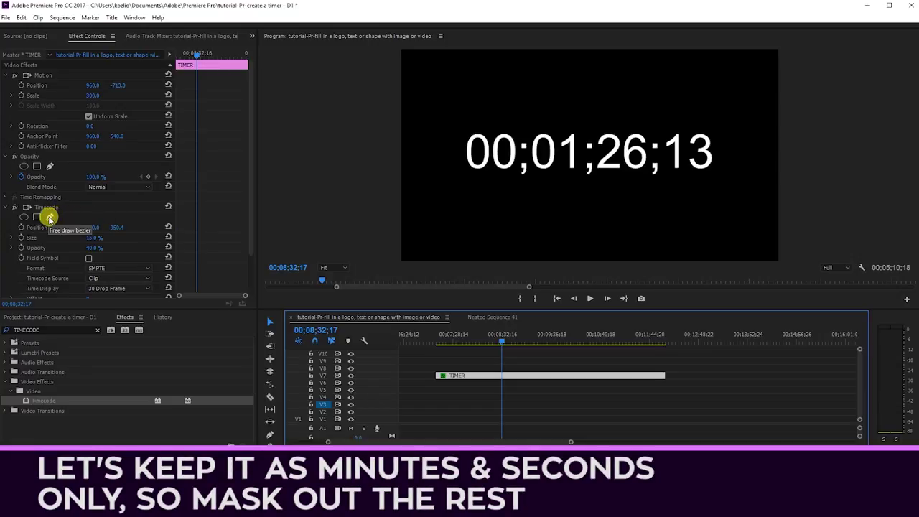
Draw a closed bezier mask on the Timecode effect around the minutes and seconds digits.
click(50, 219)
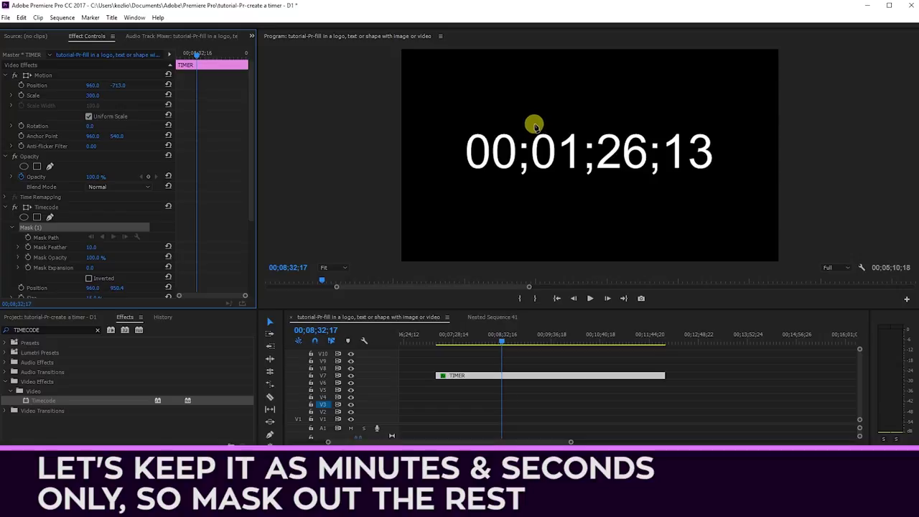
click(533, 125)
click(535, 174)
click(595, 180)
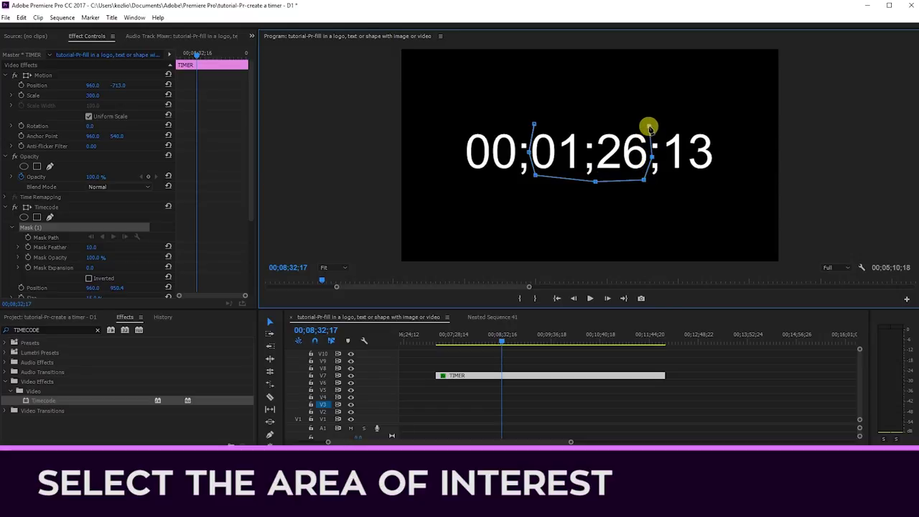
click(534, 126)
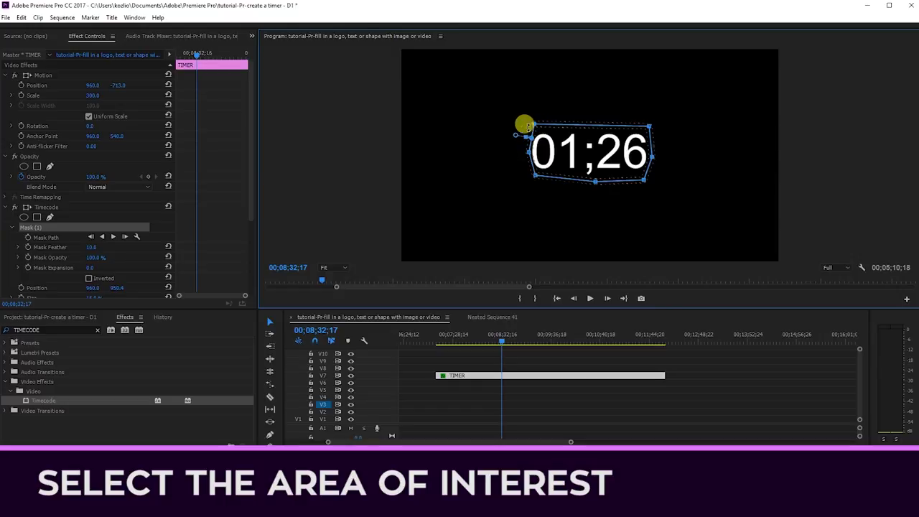
click(91, 247)
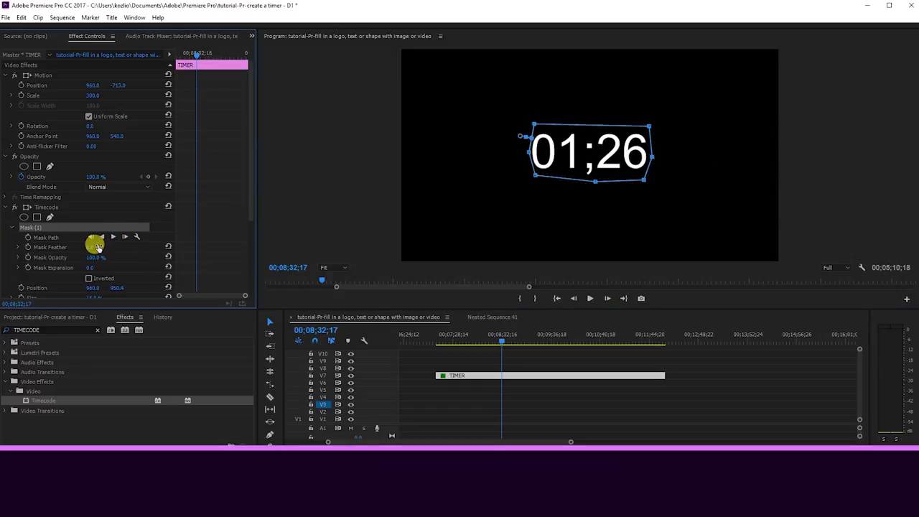
click(447, 355)
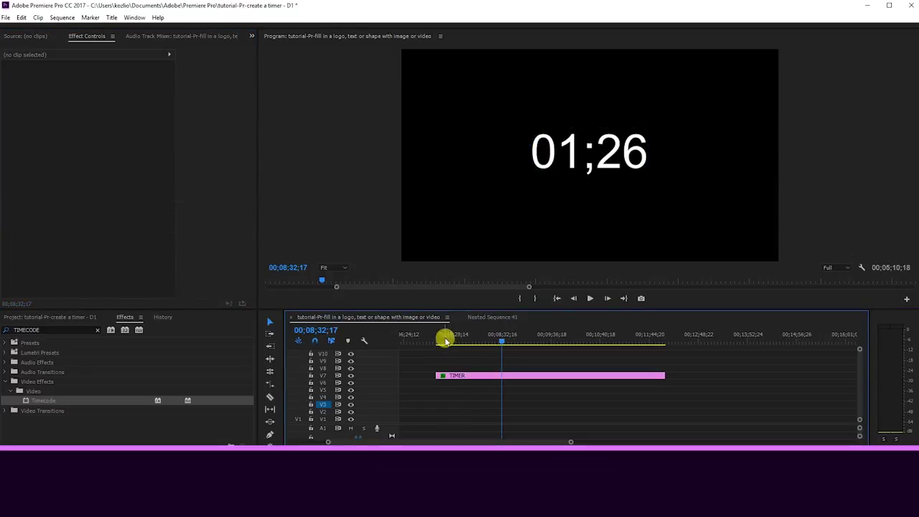
click(444, 336)
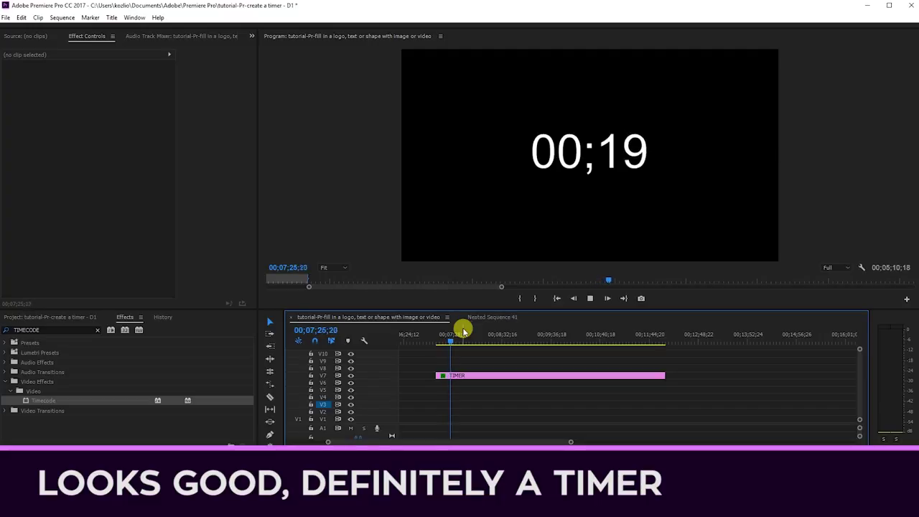
click(539, 338)
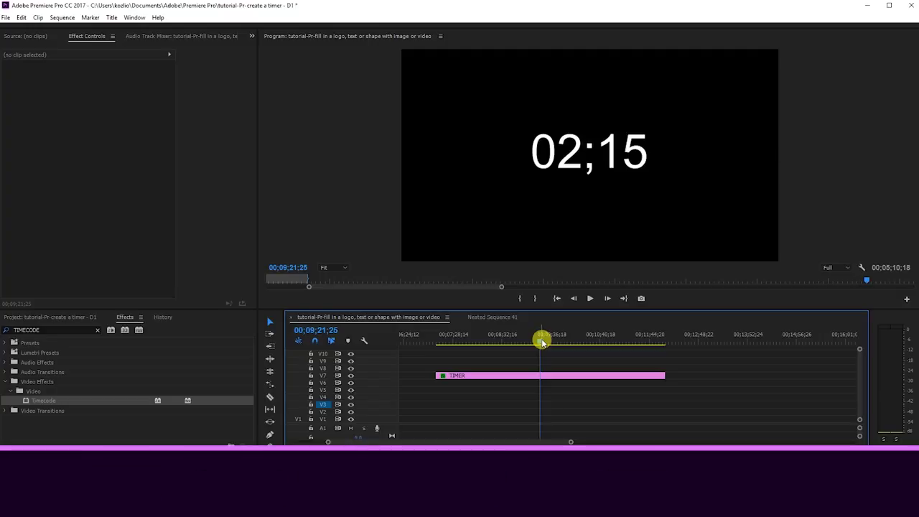
click(586, 341)
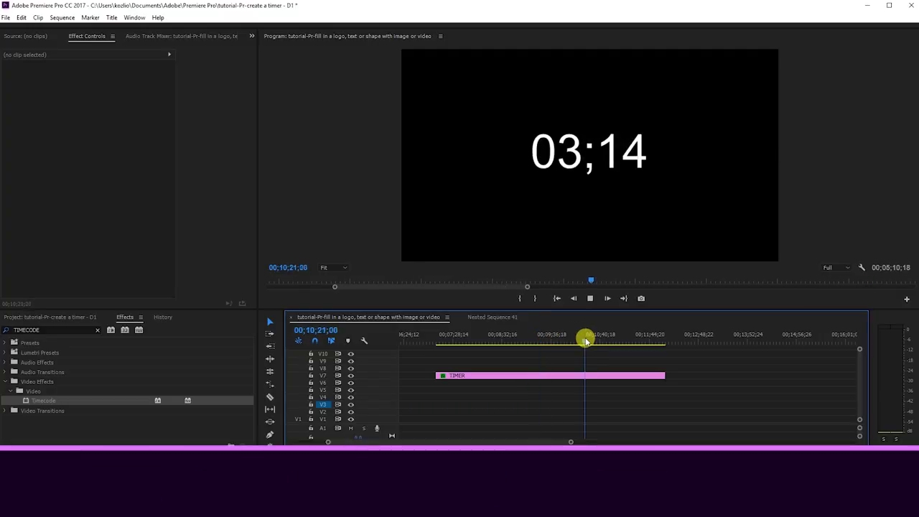
key(space)
click(556, 375)
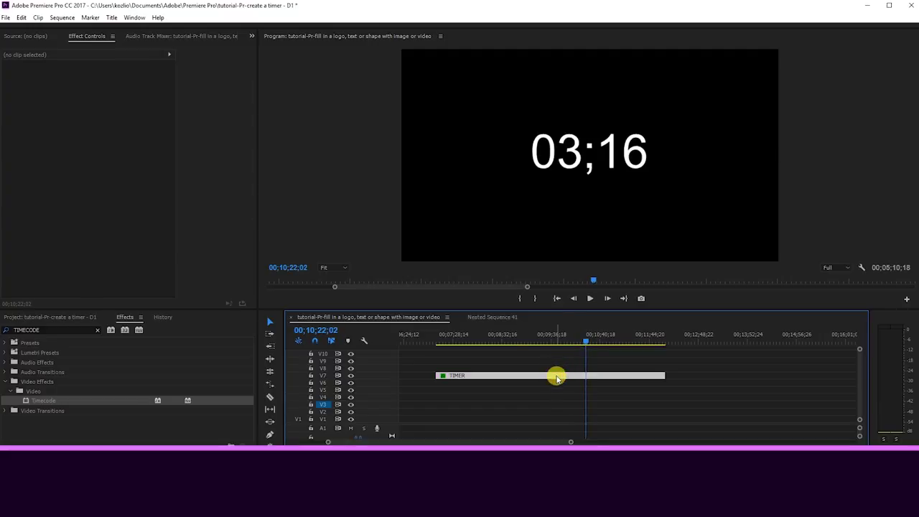
Add a mask point and drag vertices to notch Mask (1) over the semicolon separator.
click(39, 229)
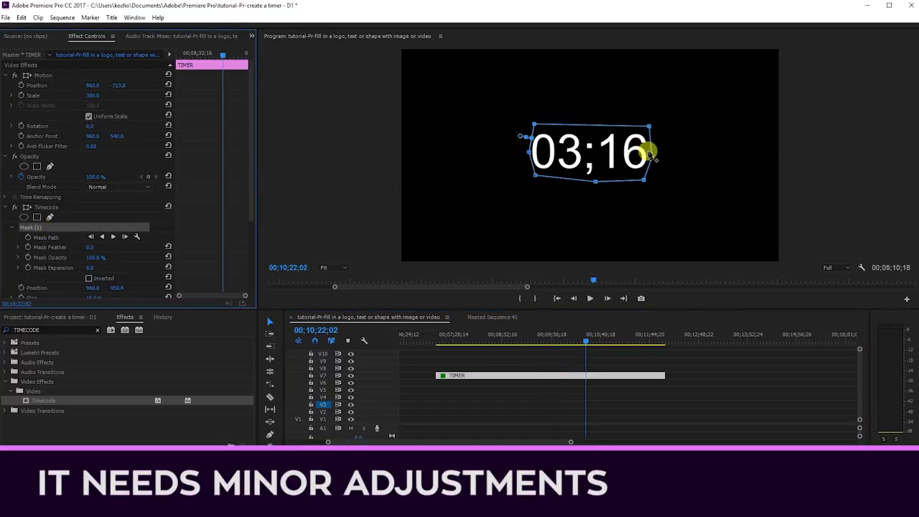
click(651, 158)
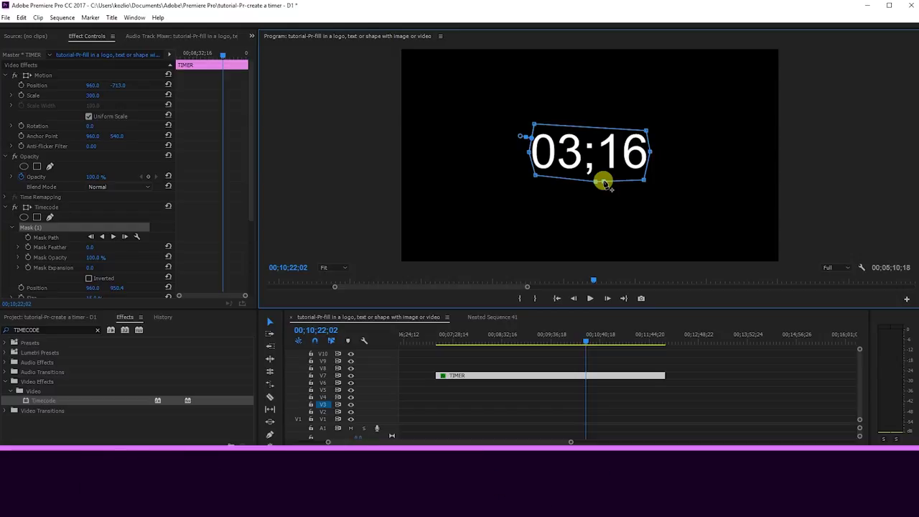
click(603, 181)
mouse_move(588, 182)
mouse_down()
mouse_move(600, 163)
mouse_move(607, 180)
mouse_up()
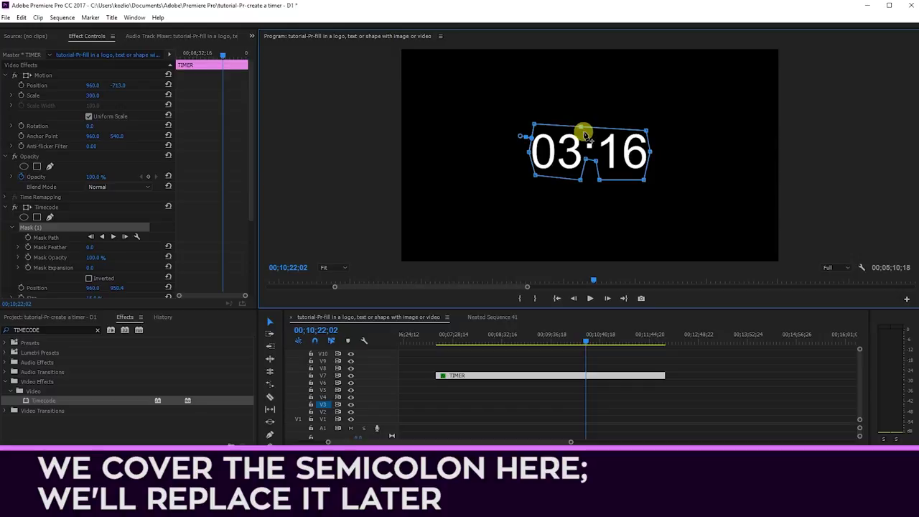
mouse_move(581, 129)
mouse_down()
mouse_move(585, 148)
mouse_move(595, 134)
mouse_move(595, 149)
mouse_up()
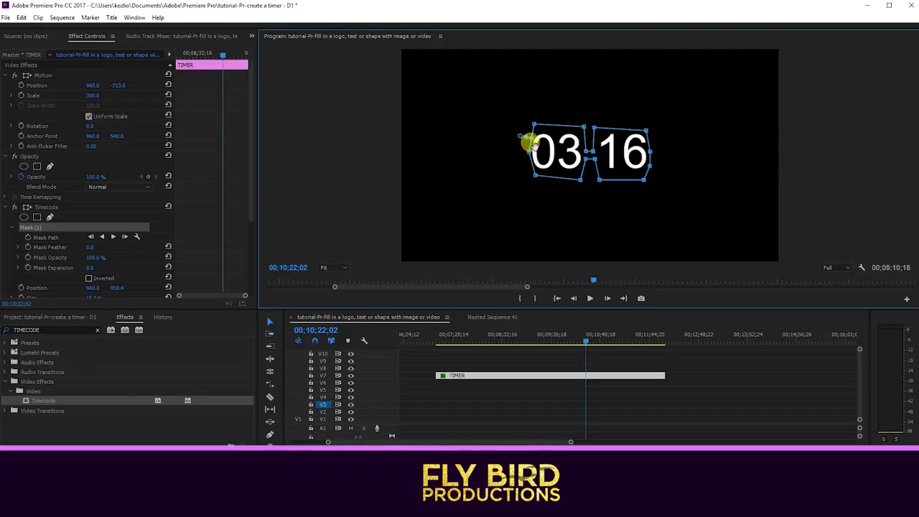
drag(534, 135, 528, 132)
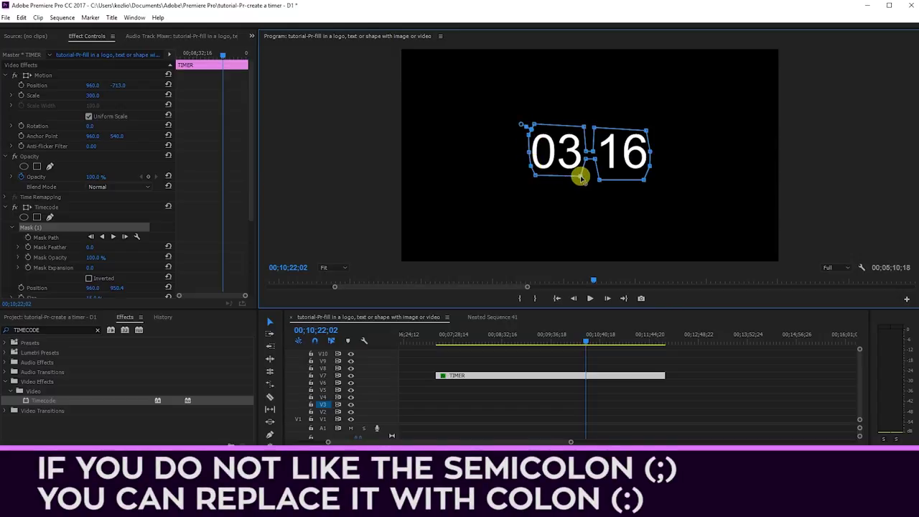
click(493, 361)
Preview the masked timer, then create a new title with default settings.
click(447, 334)
key(space)
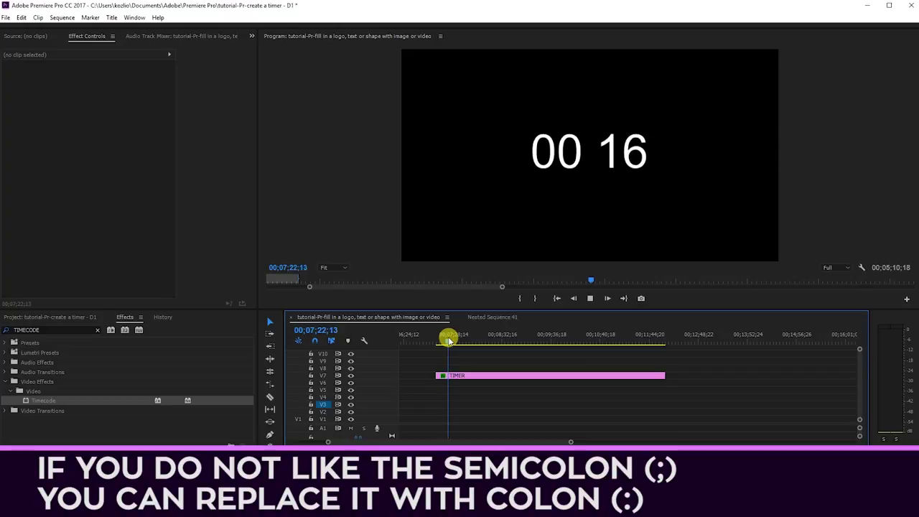
click(332, 375)
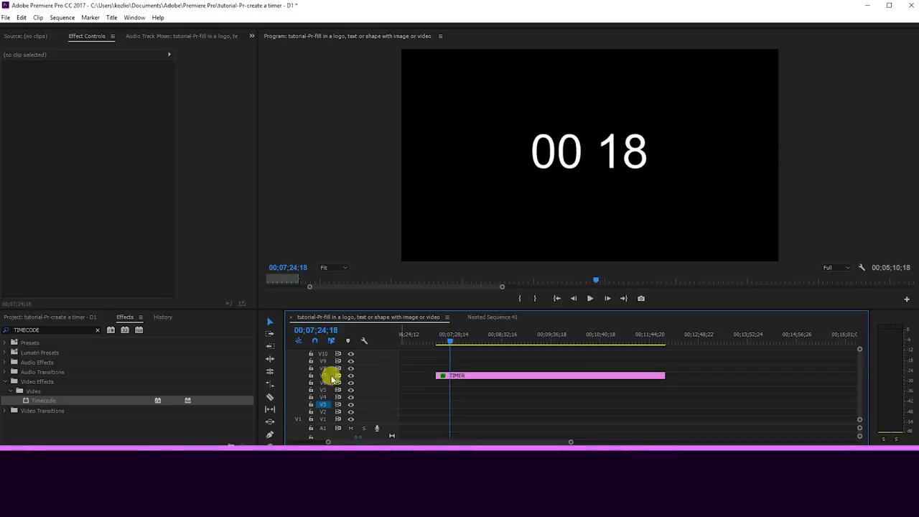
click(81, 318)
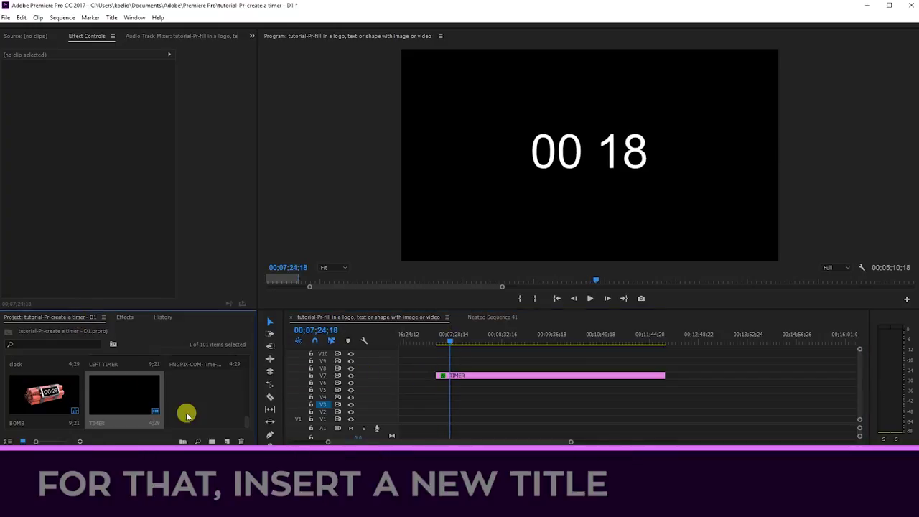
right_click(221, 397)
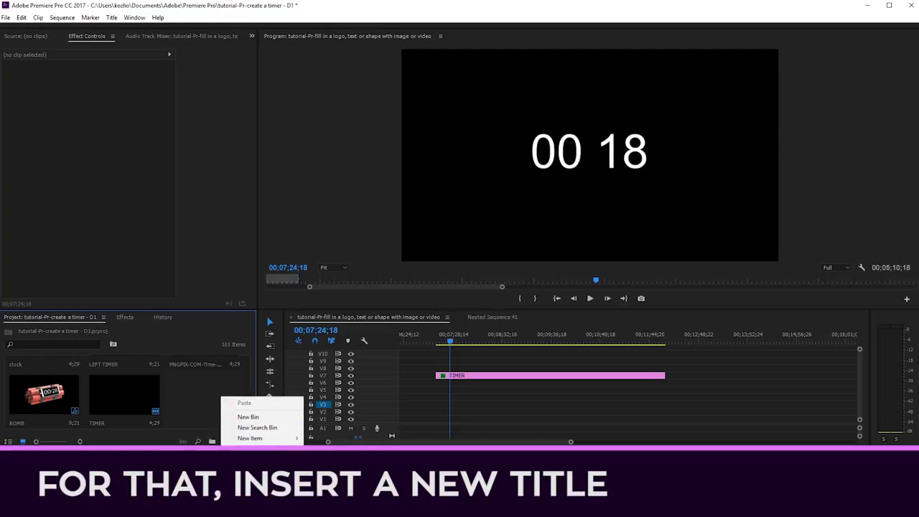
mouse_move(283, 438)
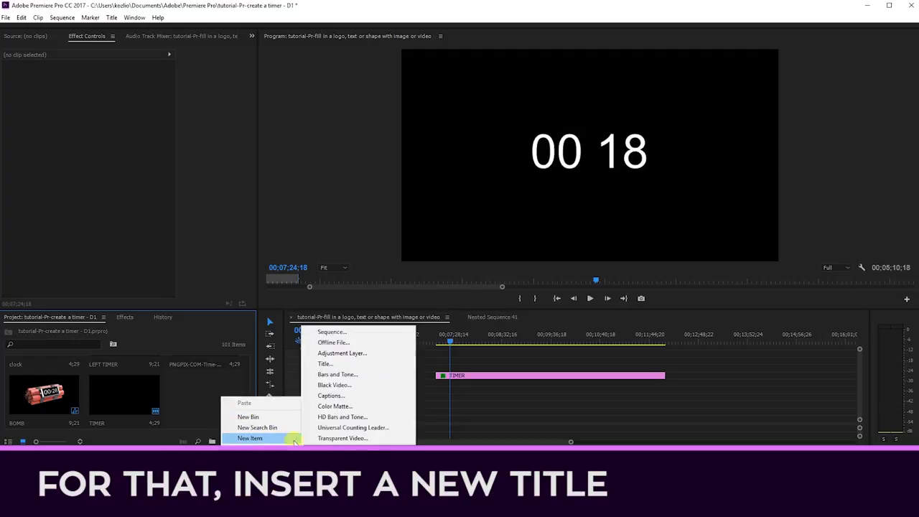
click(351, 364)
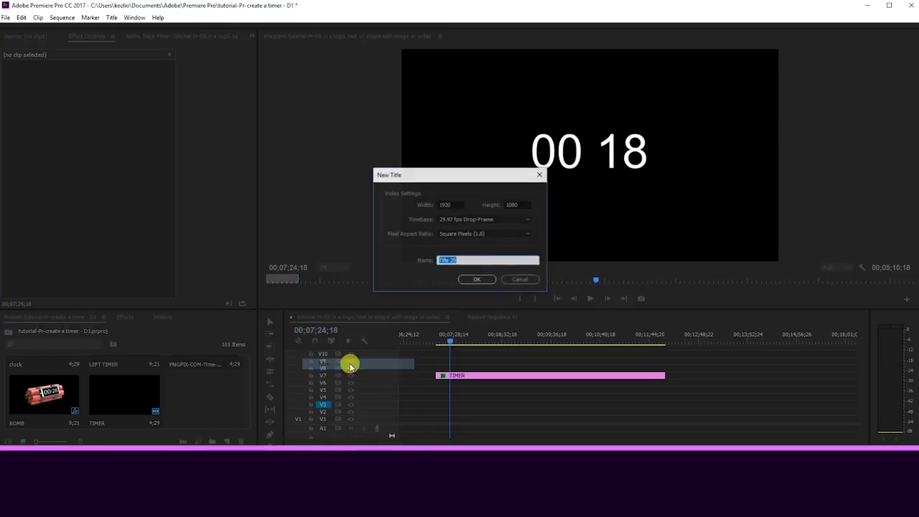
key(Return)
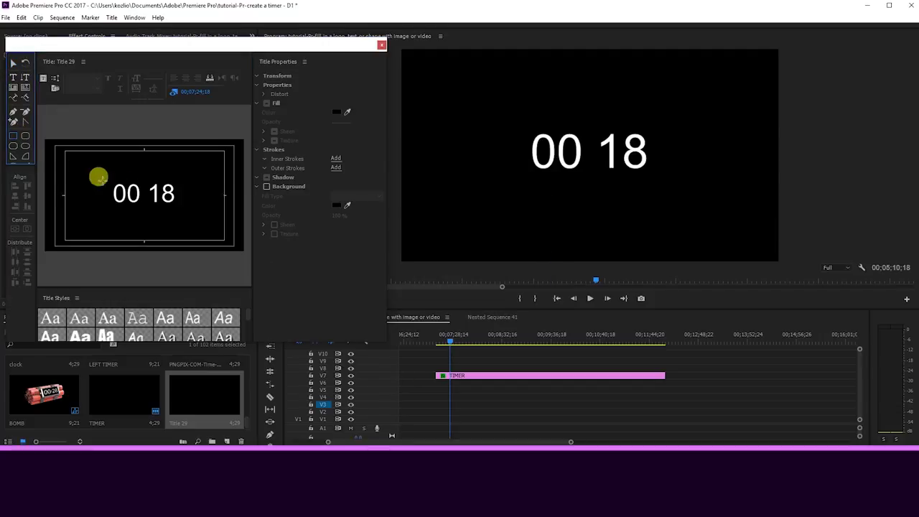
Draw a small white square for the colon and place Title 29 on the timeline.
drag(136, 184, 144, 191)
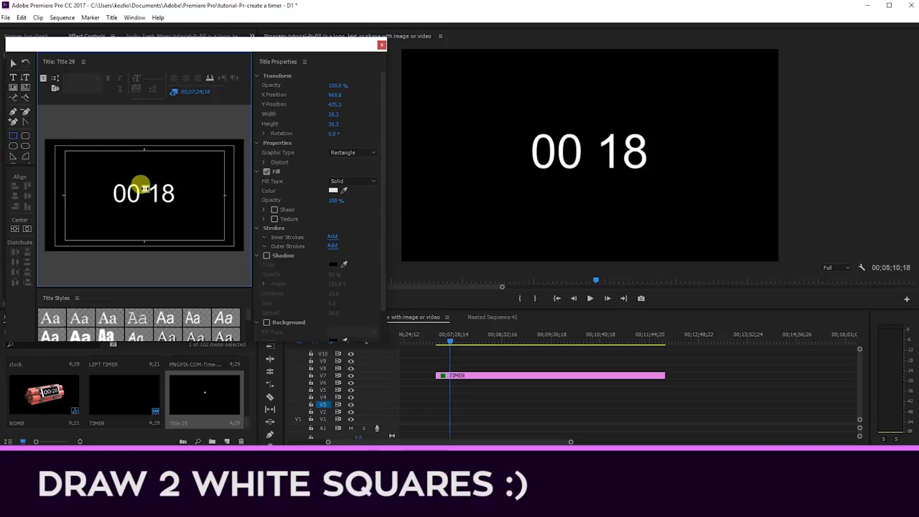
click(381, 48)
drag(205, 393, 437, 384)
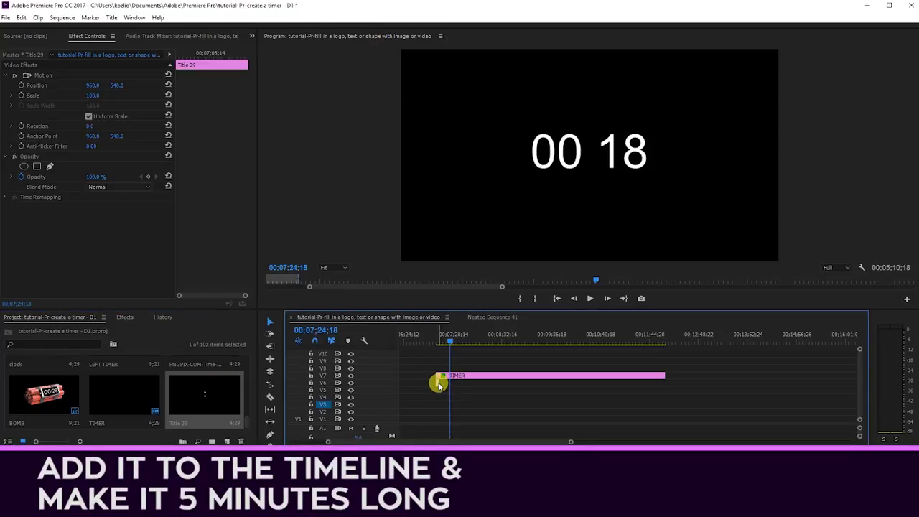
Set Title 29's duration to 00;05;00 and preview the timer.
right_click(438, 384)
click(498, 319)
click(69, 49)
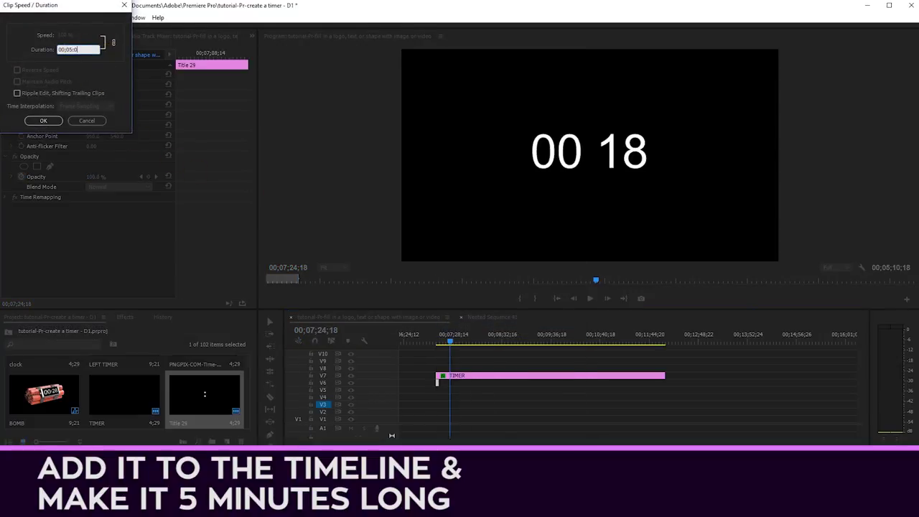
text(0)
key(Return)
key(space)
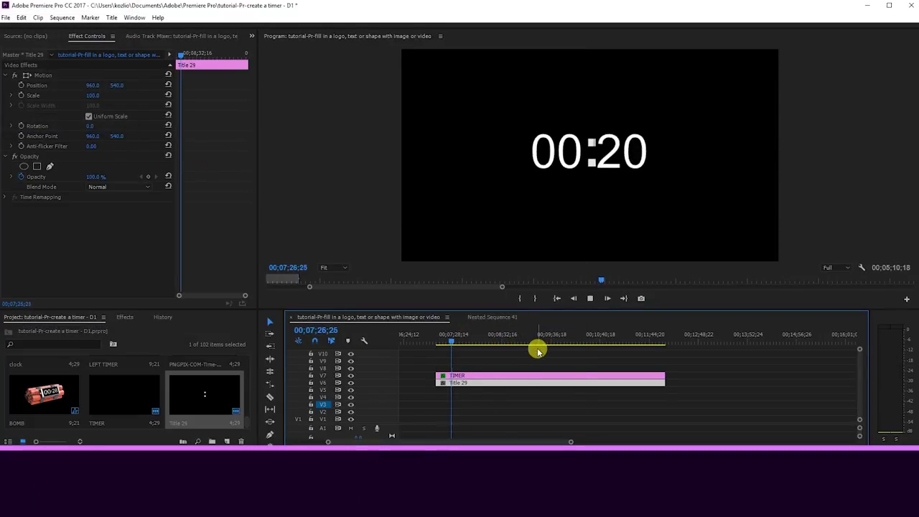
click(550, 338)
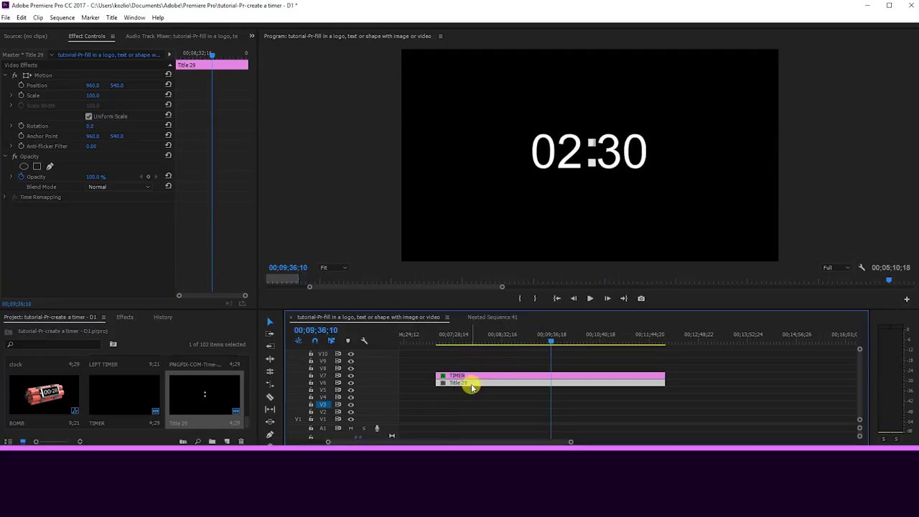
Confirm the colon square in Title 29 keeps a white fill, then replay the timer.
double_click(470, 382)
click(142, 200)
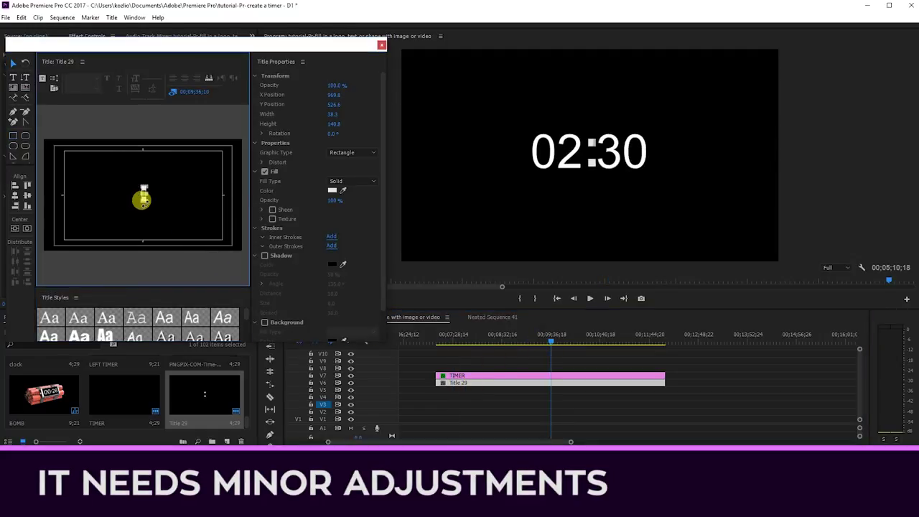
click(330, 191)
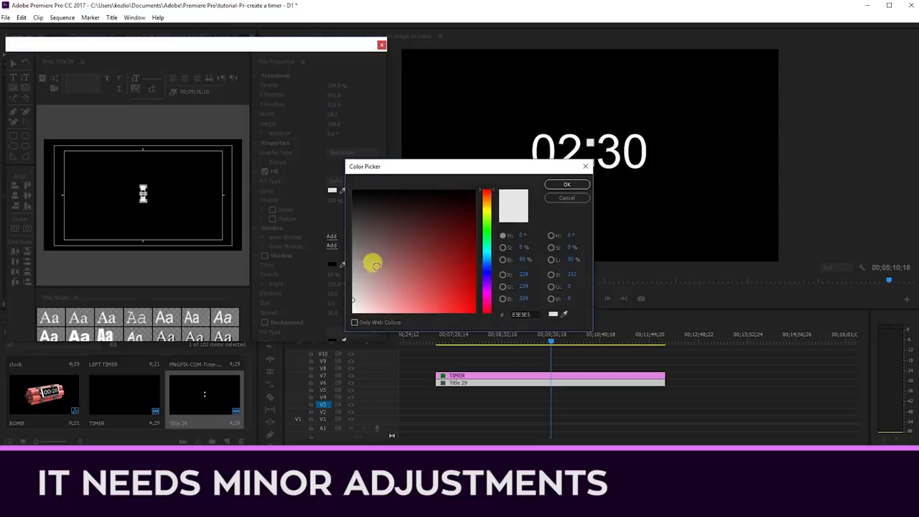
click(536, 185)
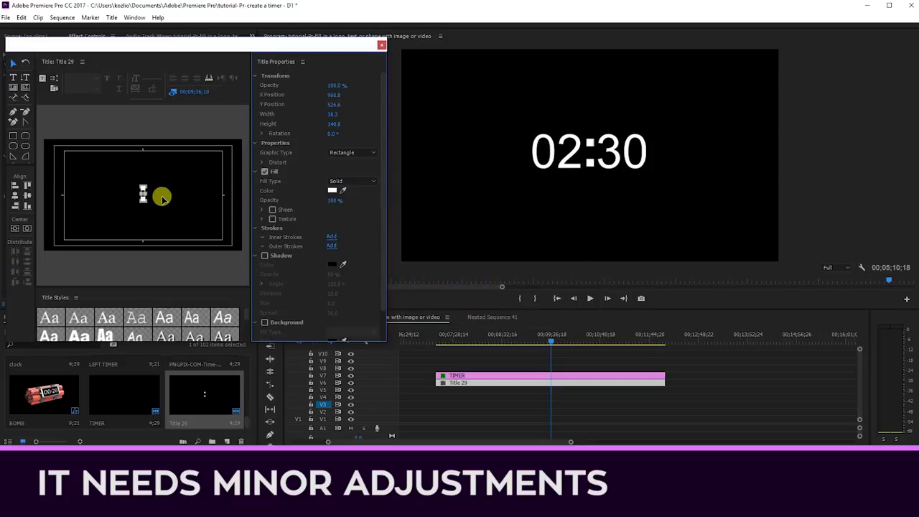
click(381, 45)
click(507, 337)
key(space)
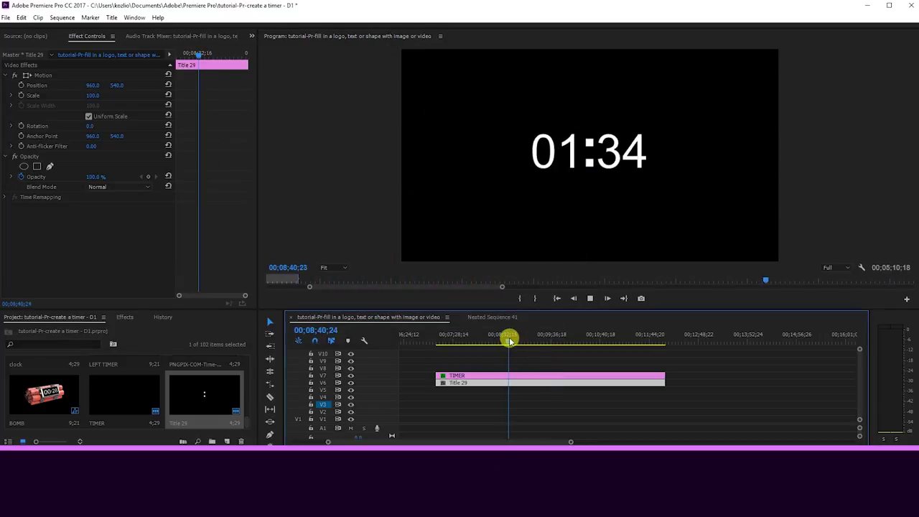
Mark In and Out points around the TIMER and Title 29 clips, a 00;05;00;02 range.
drag(509, 341, 661, 346)
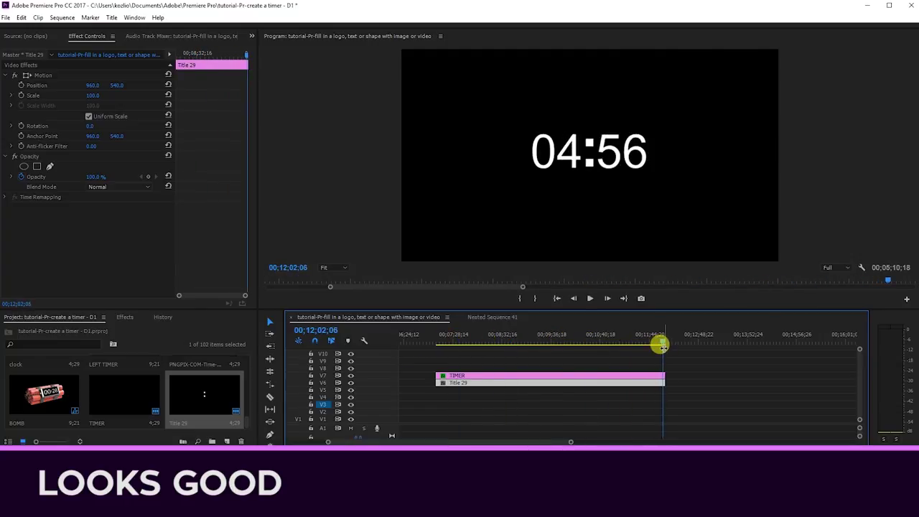
click(496, 334)
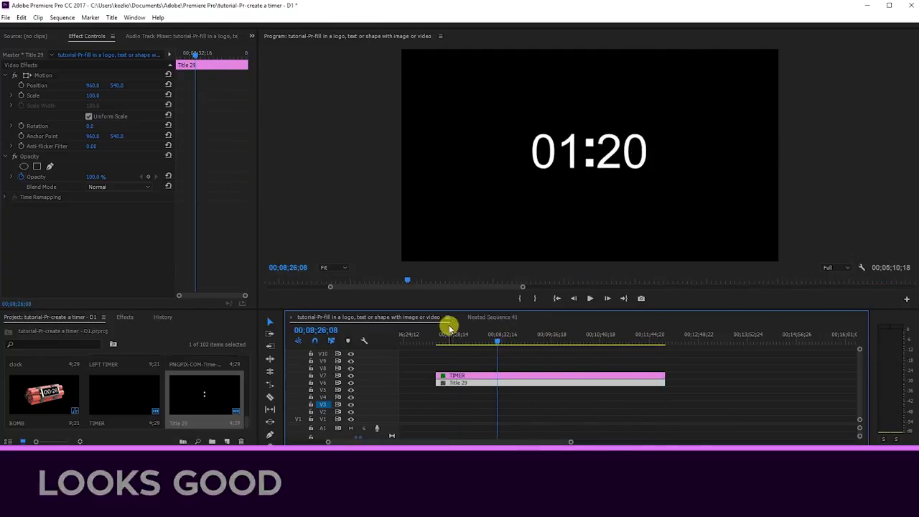
click(449, 336)
click(517, 300)
click(648, 334)
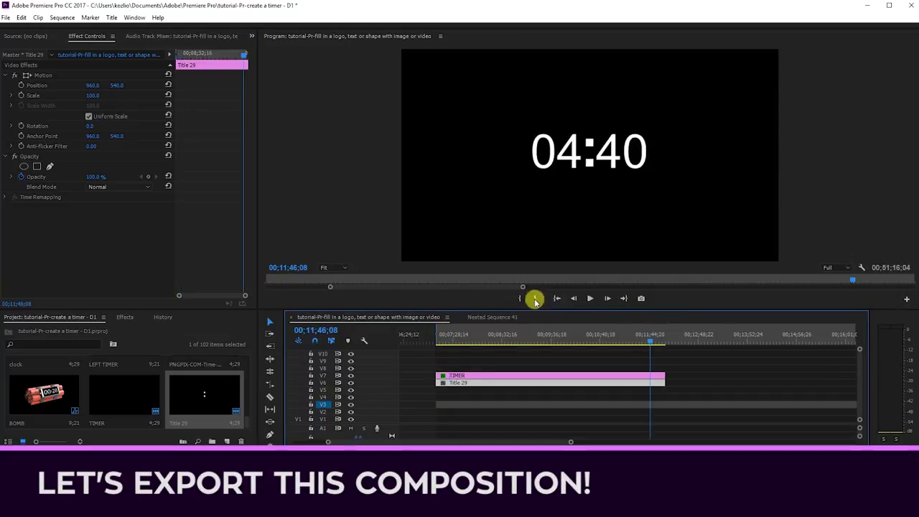
key(o)
click(646, 328)
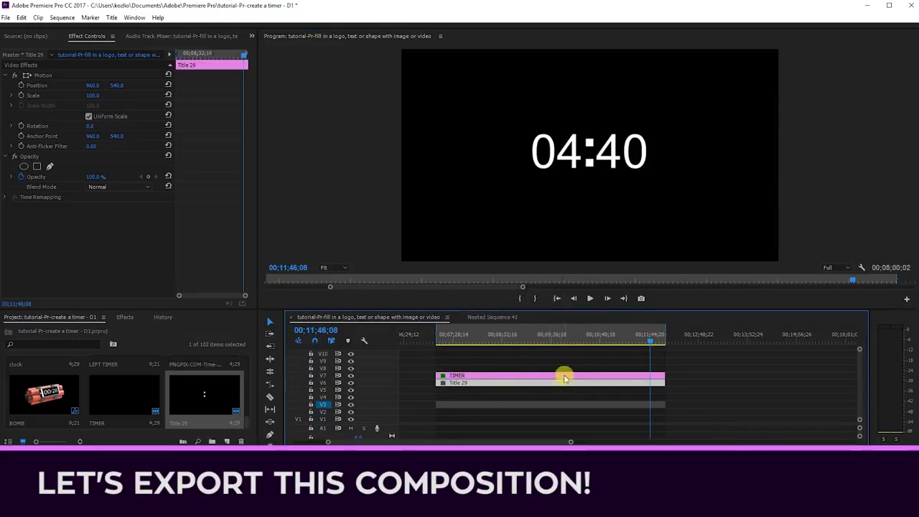
click(516, 369)
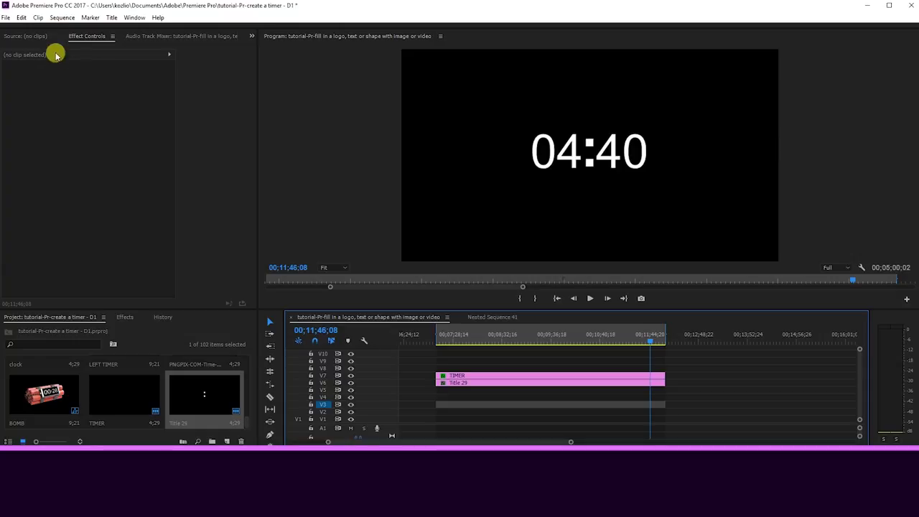
Open File > Export > Media.
click(5, 17)
mouse_move(123, 287)
click(188, 285)
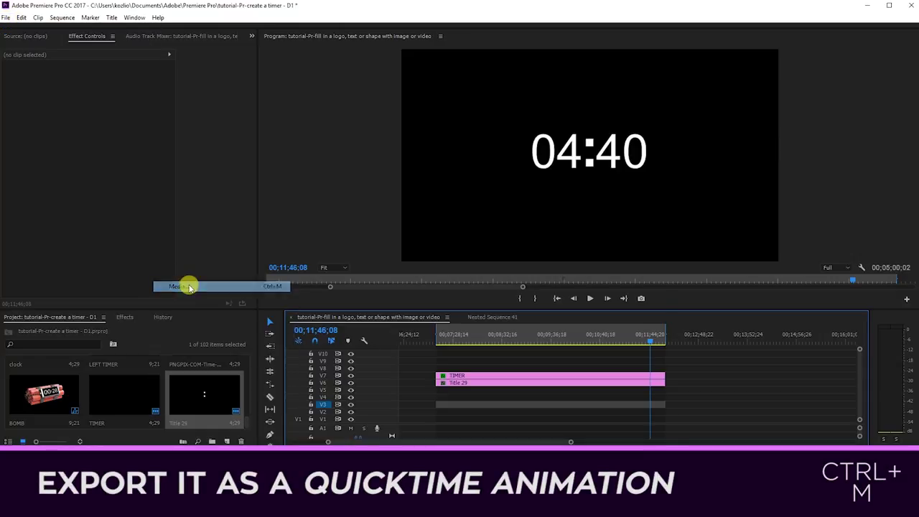
Name the output TIMER.mov, pick the NTSC DV preset, and turn off audio export.
drag(183, 430, 166, 430)
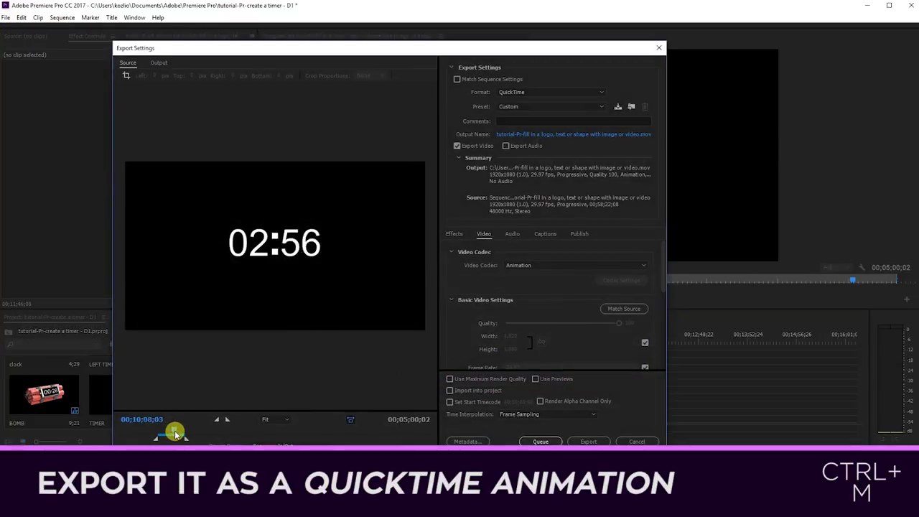
click(520, 136)
text(TIMER)
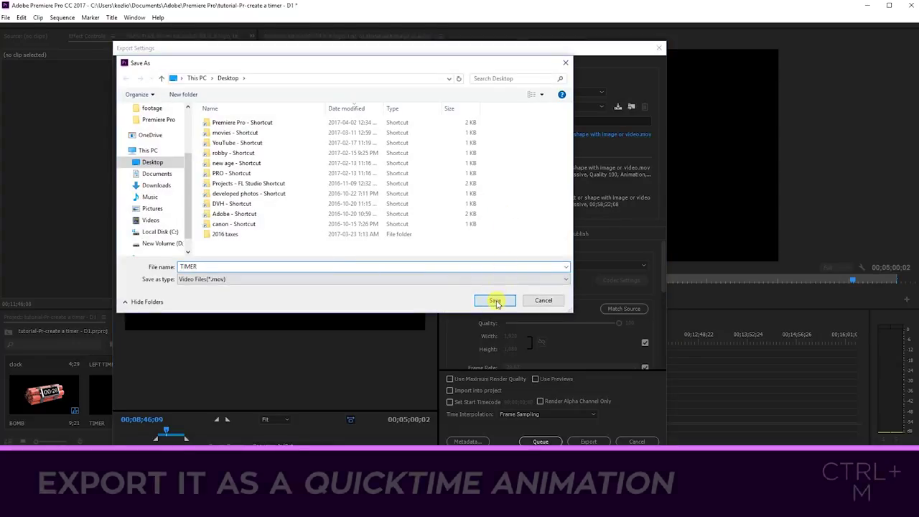
click(494, 300)
click(549, 106)
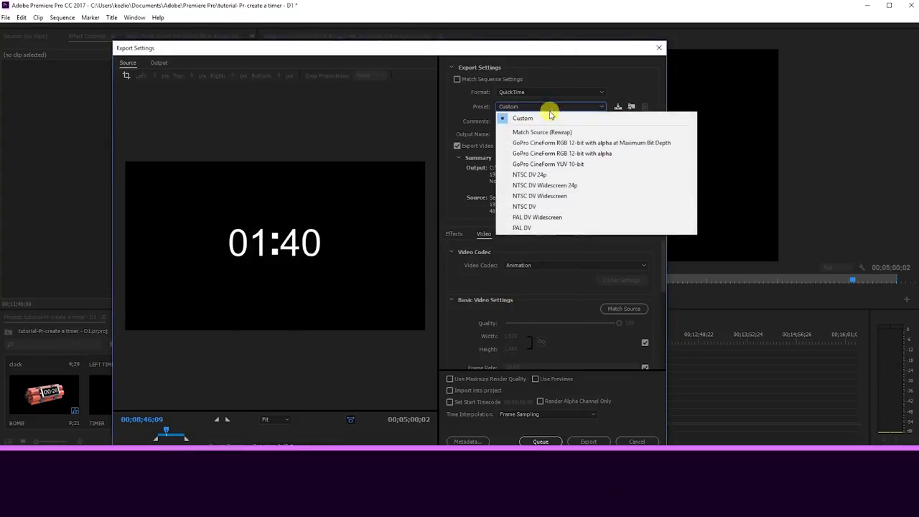
click(554, 207)
click(506, 146)
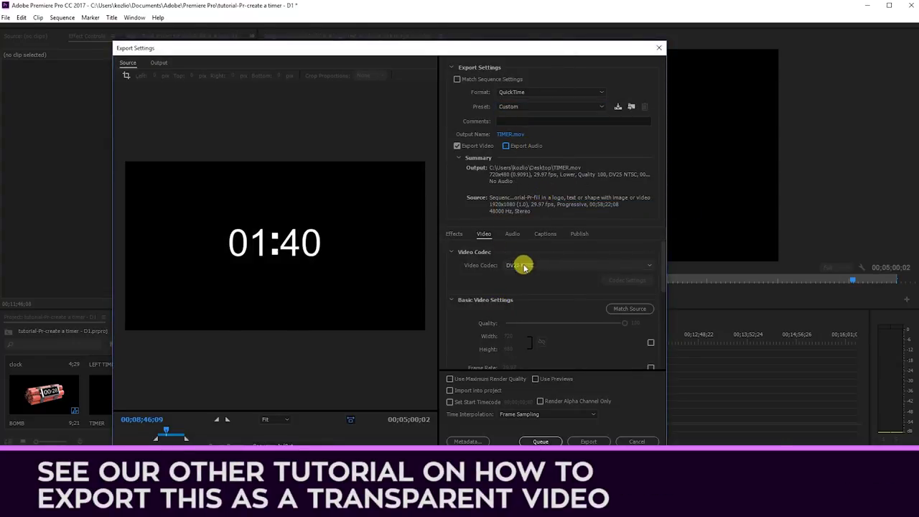
Use the Animation codec, match source at 1920x1080, set 1 fps, and export.
click(540, 265)
click(682, 120)
drag(663, 287, 661, 311)
click(635, 245)
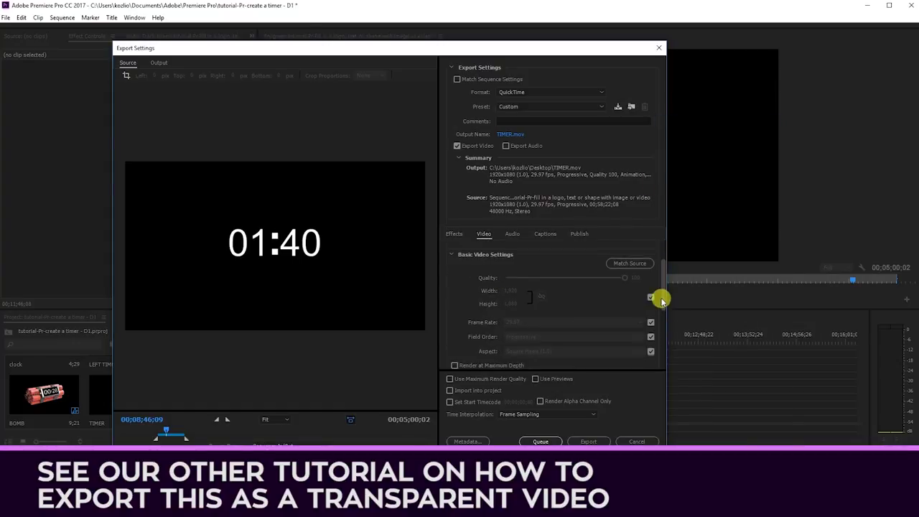
scroll(656, 312, up, 1)
click(644, 304)
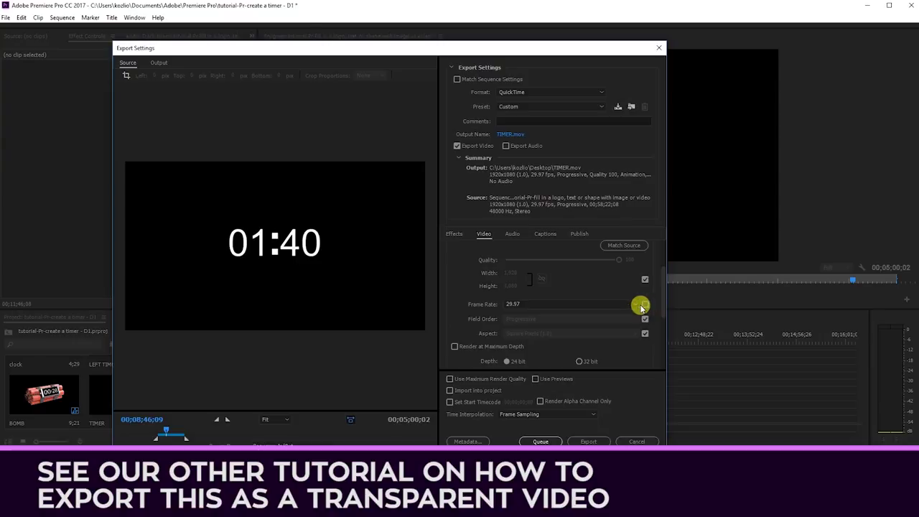
click(636, 304)
click(539, 113)
scroll(660, 282, down, 2)
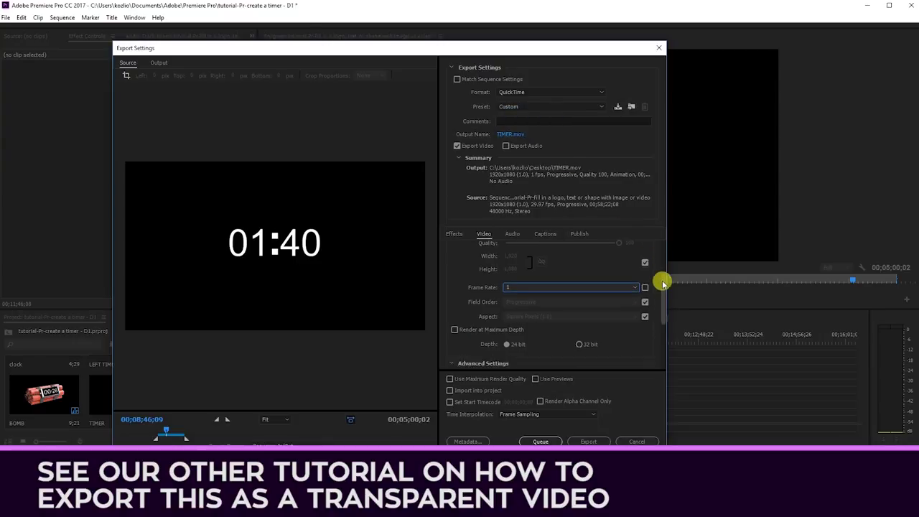
click(586, 441)
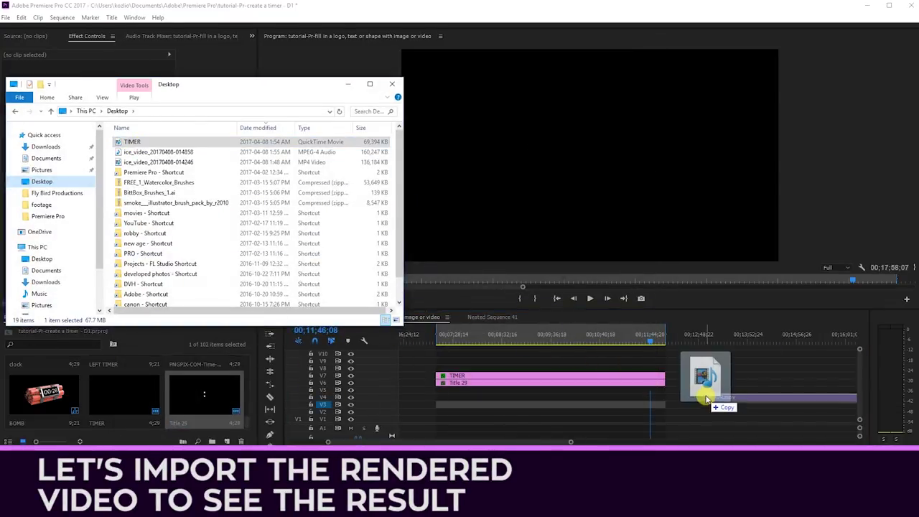
Place the exported TIMER.mov on track V6 and scrub through it to check the timer.
drag(139, 146, 695, 383)
click(707, 335)
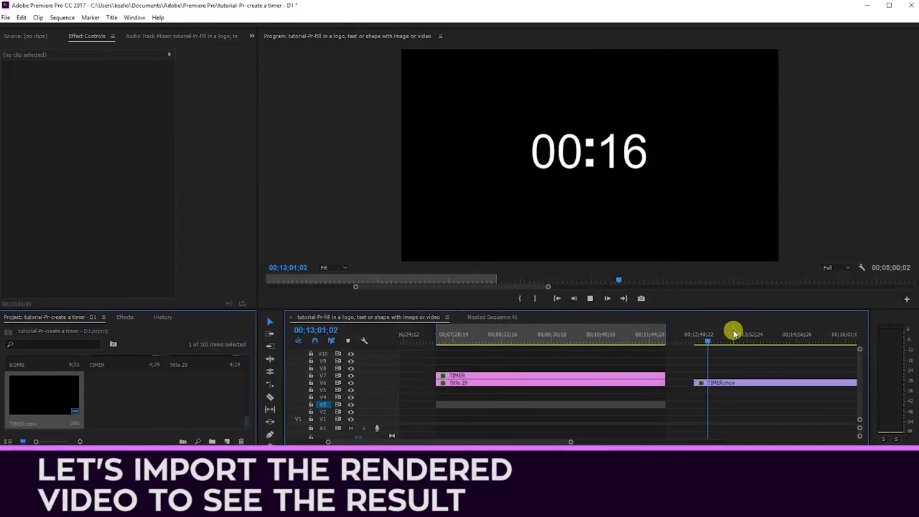
drag(707, 336, 761, 335)
key(minus)
click(711, 335)
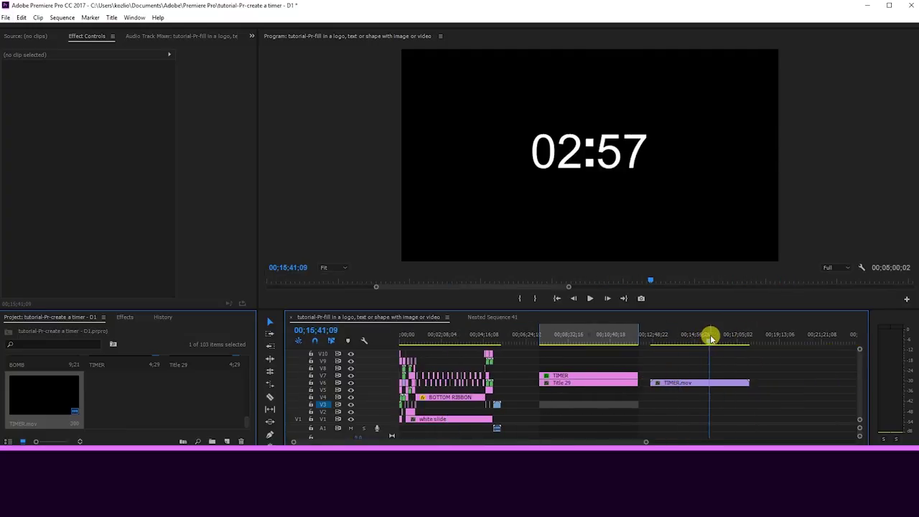
key(equal)
key(equal)
click(611, 334)
click(559, 340)
drag(558, 339, 570, 354)
Turn on Reverse Speed for TIMER.mov so it runs at -100%, then play the countdown.
right_click(584, 381)
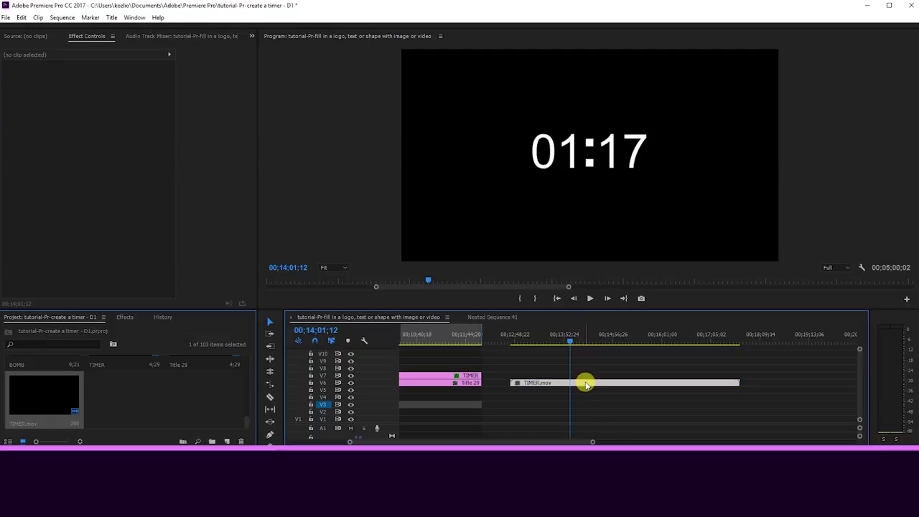
click(617, 321)
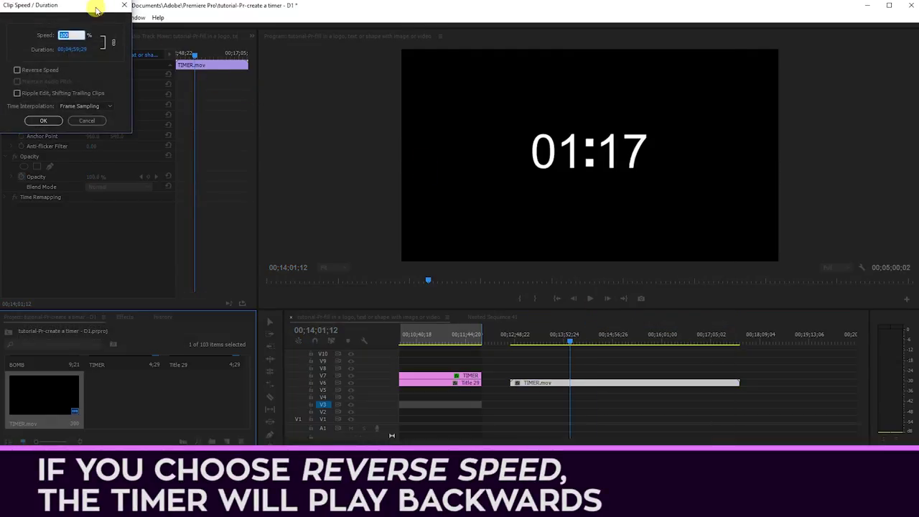
drag(97, 12, 439, 142)
click(418, 183)
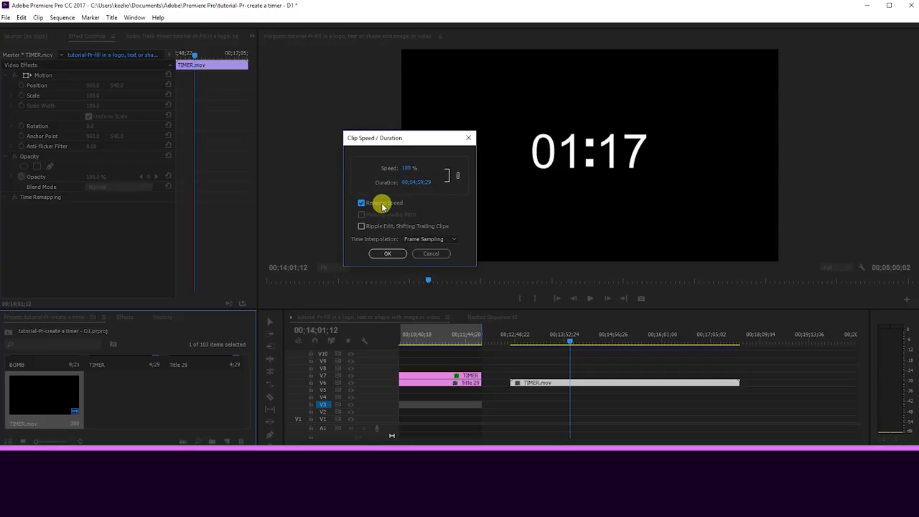
click(401, 254)
key(space)
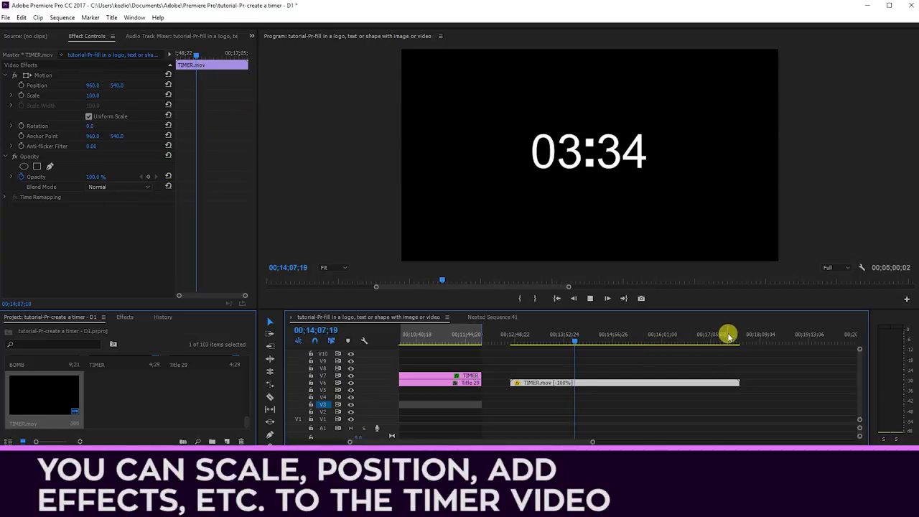
click(732, 342)
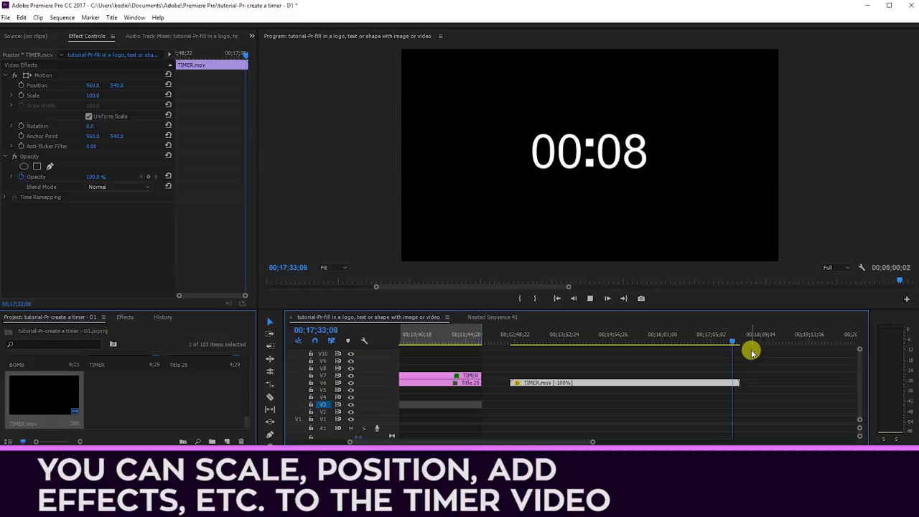
key(space)
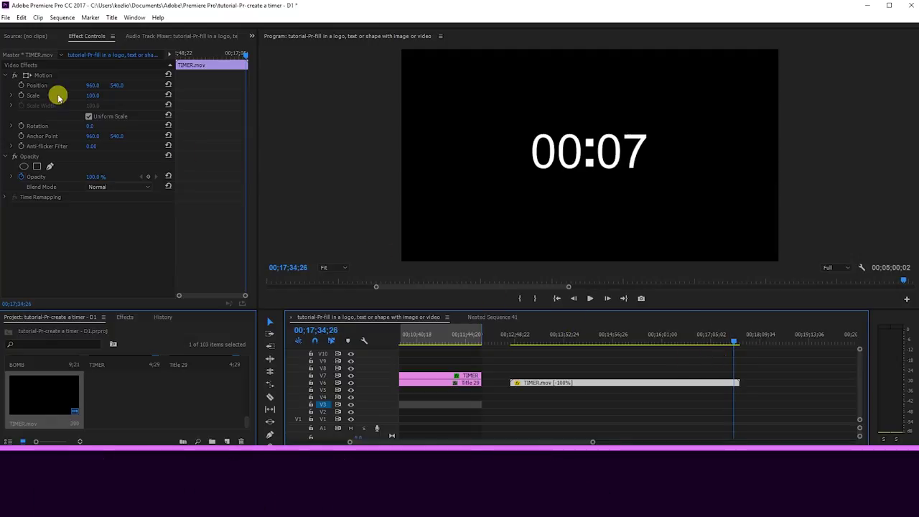
drag(112, 87, 85, 85)
click(94, 95)
text(50)
key(Return)
drag(88, 135, 119, 123)
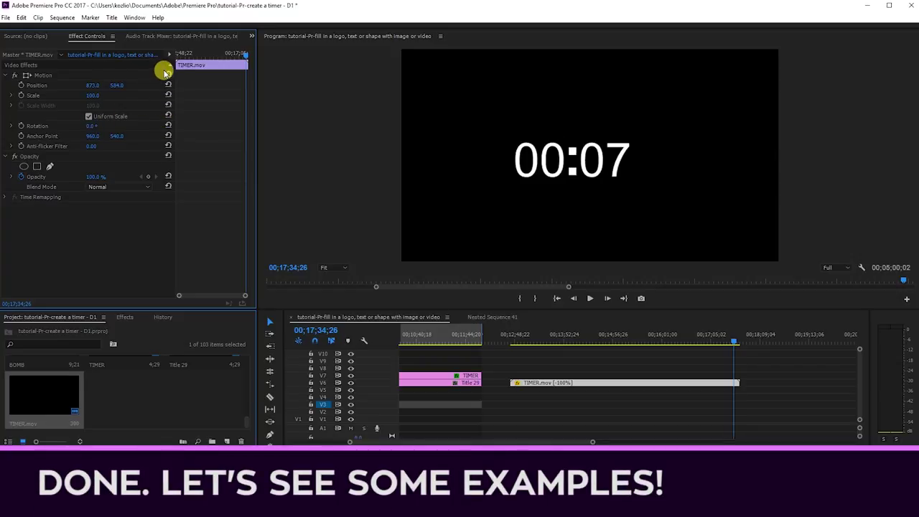
click(166, 74)
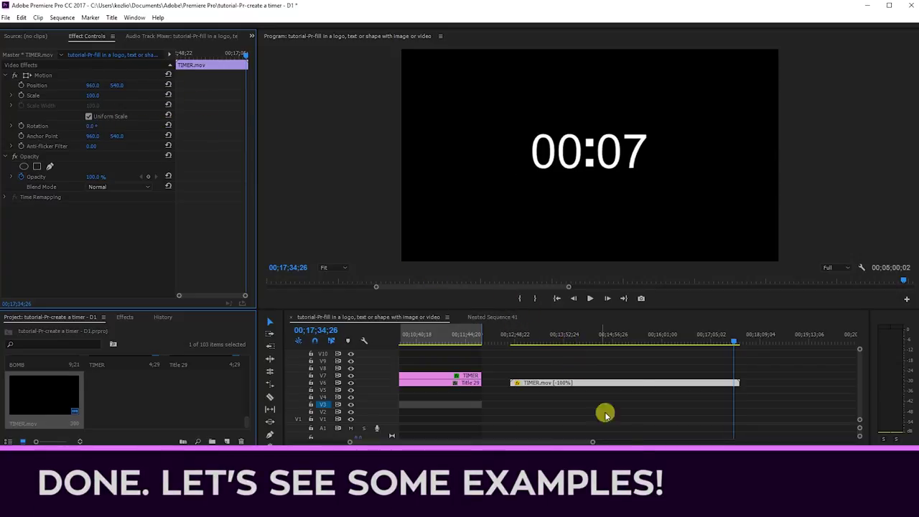